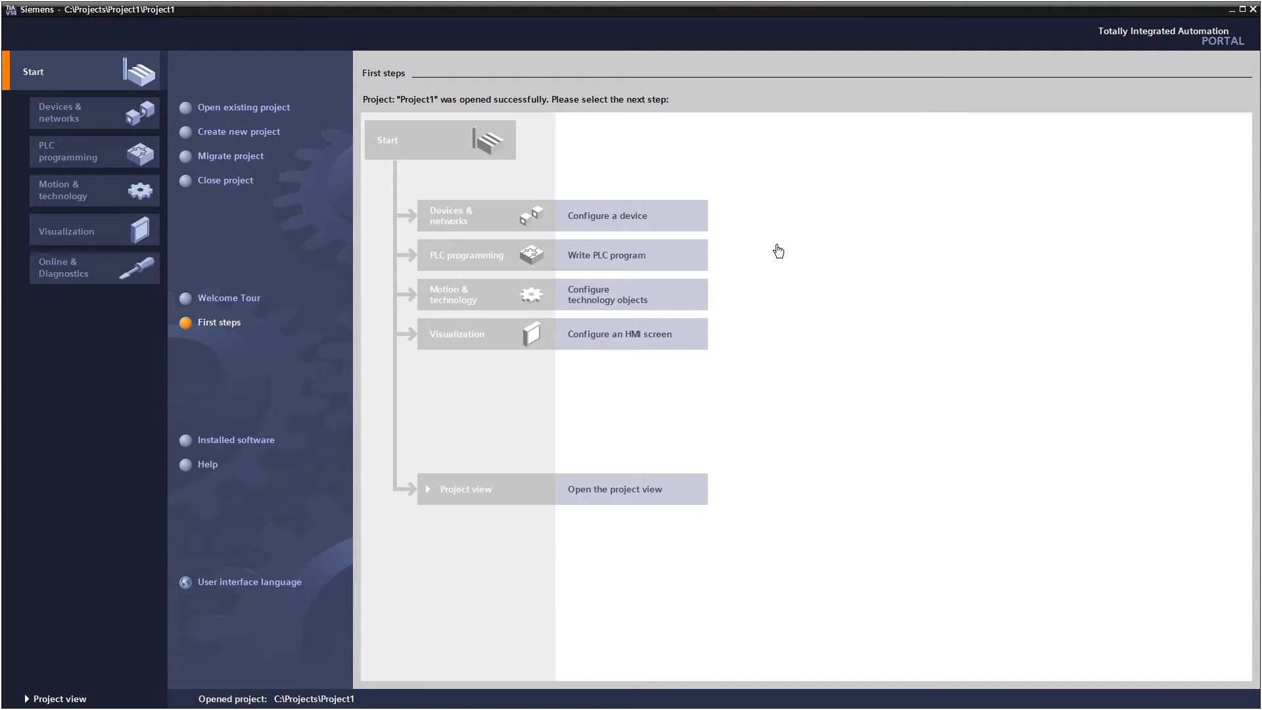
# - Set up a new Function block named CalcAverage with SCL as its language
pyautogui.click(658, 265)
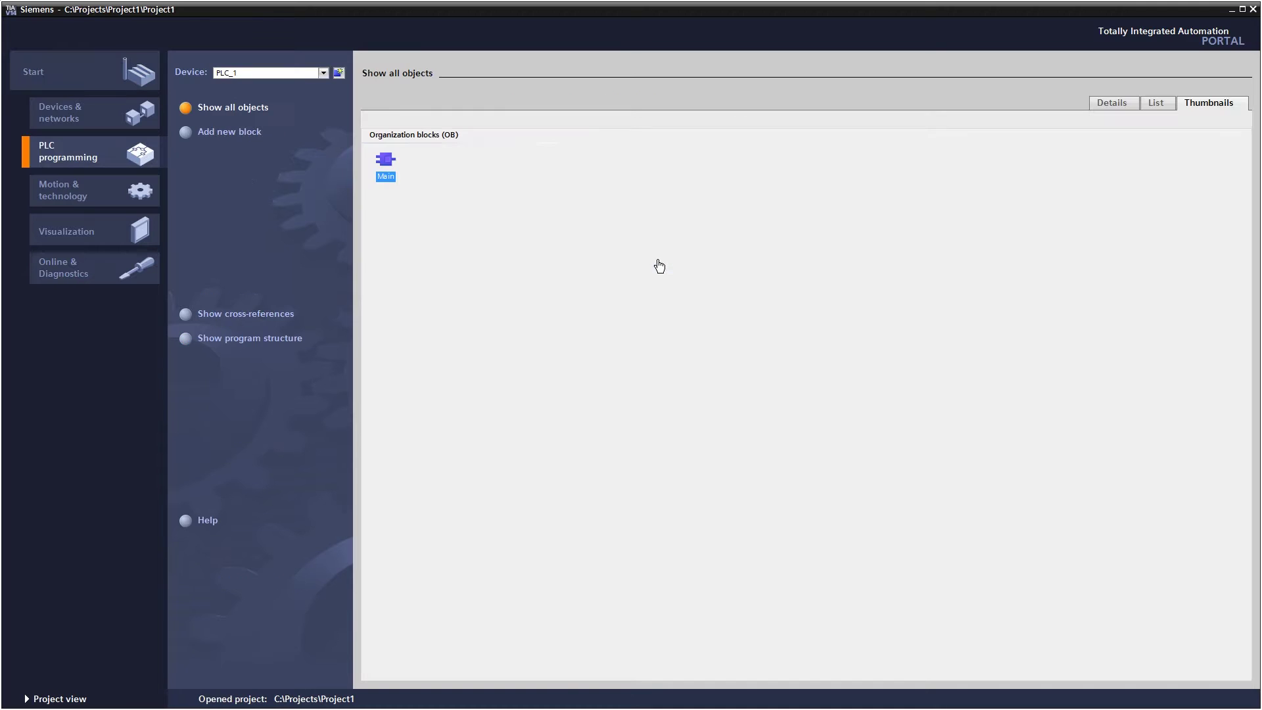
pyautogui.click(230, 135)
pyautogui.write('CalcAverage')
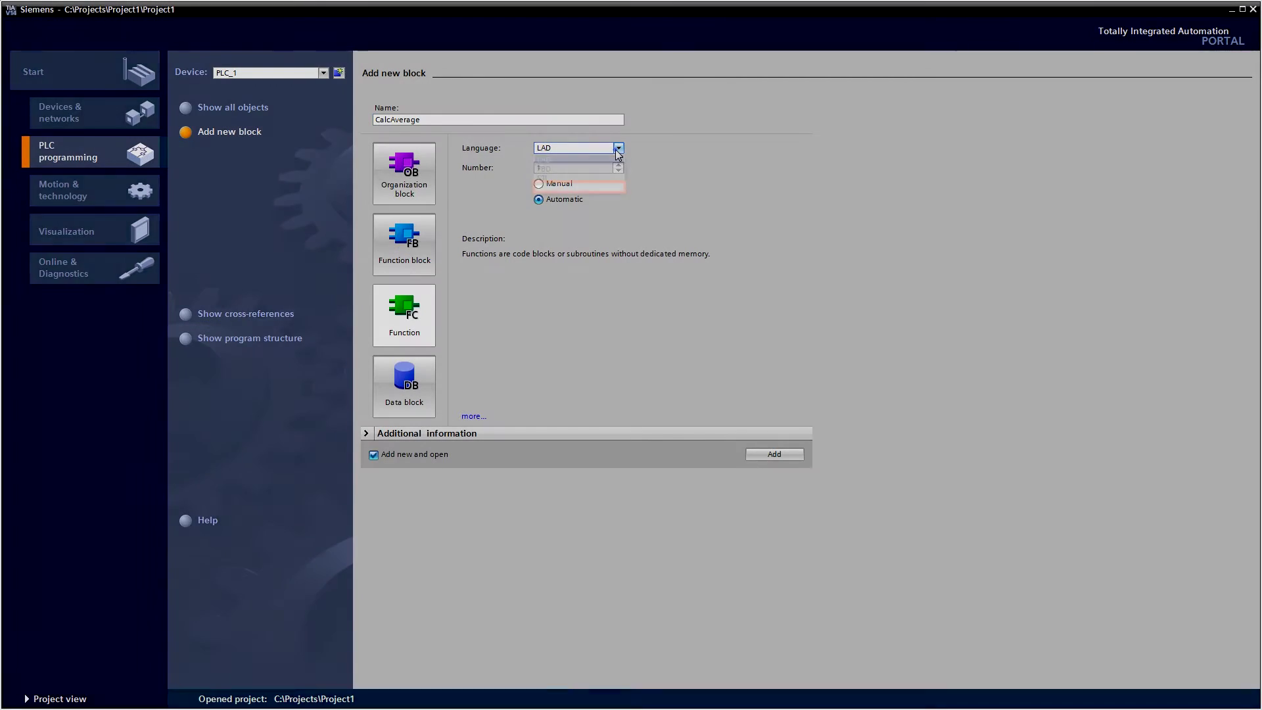
pyautogui.click(598, 147)
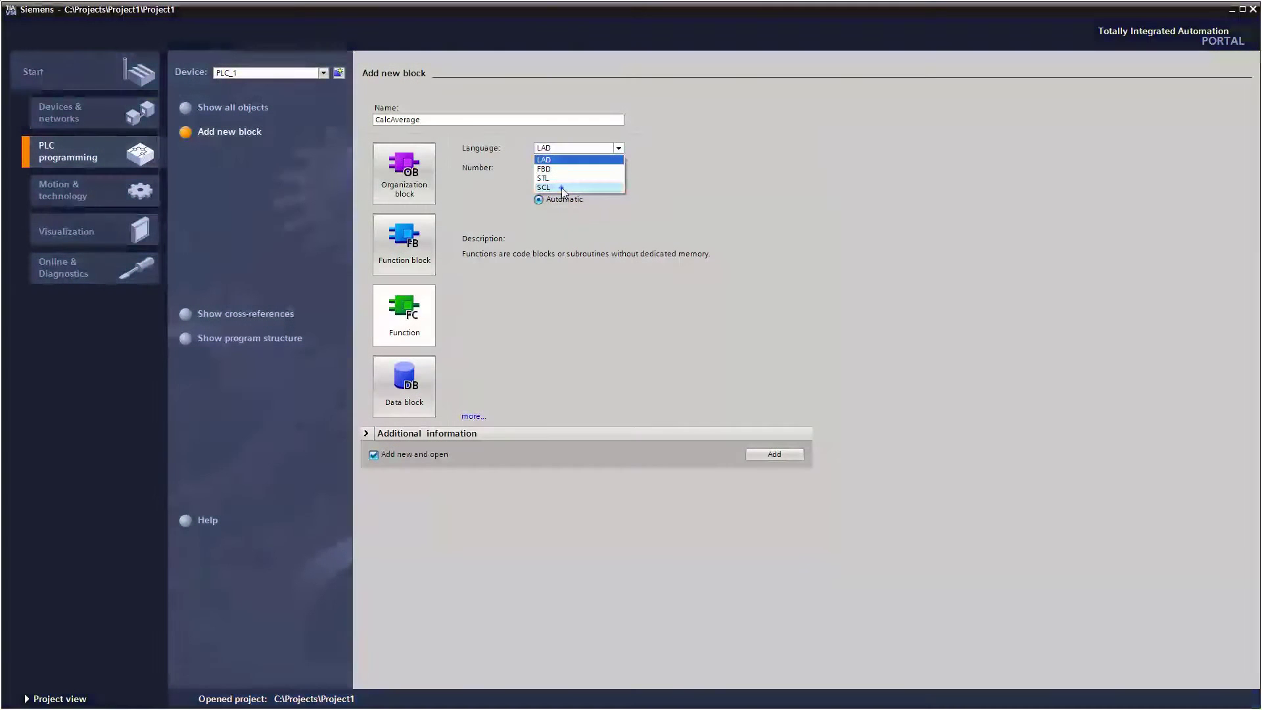
pyautogui.click(562, 188)
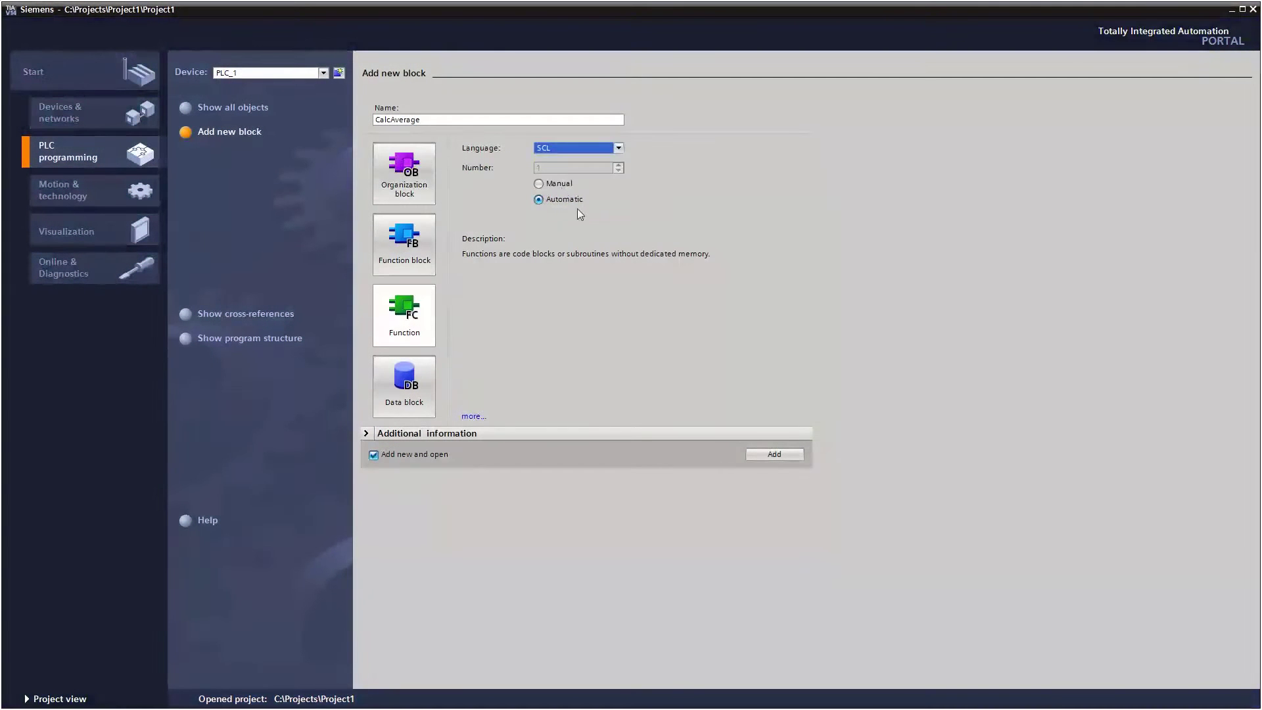
# - Create CalcAverage, declaring Input start and InOut data as Array[1..MAX_VALUE] of typeValues
pyautogui.click(763, 455)
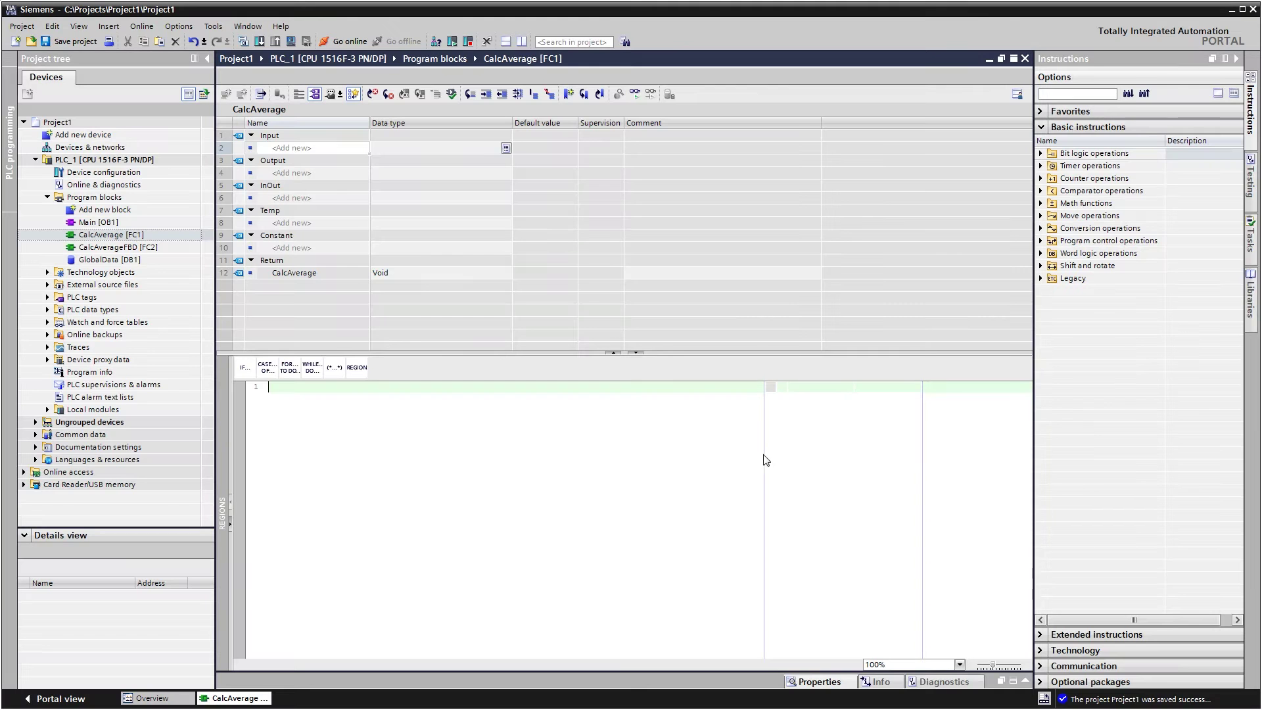
pyautogui.click(322, 149)
pyautogui.write('start')
pyautogui.press('Return')
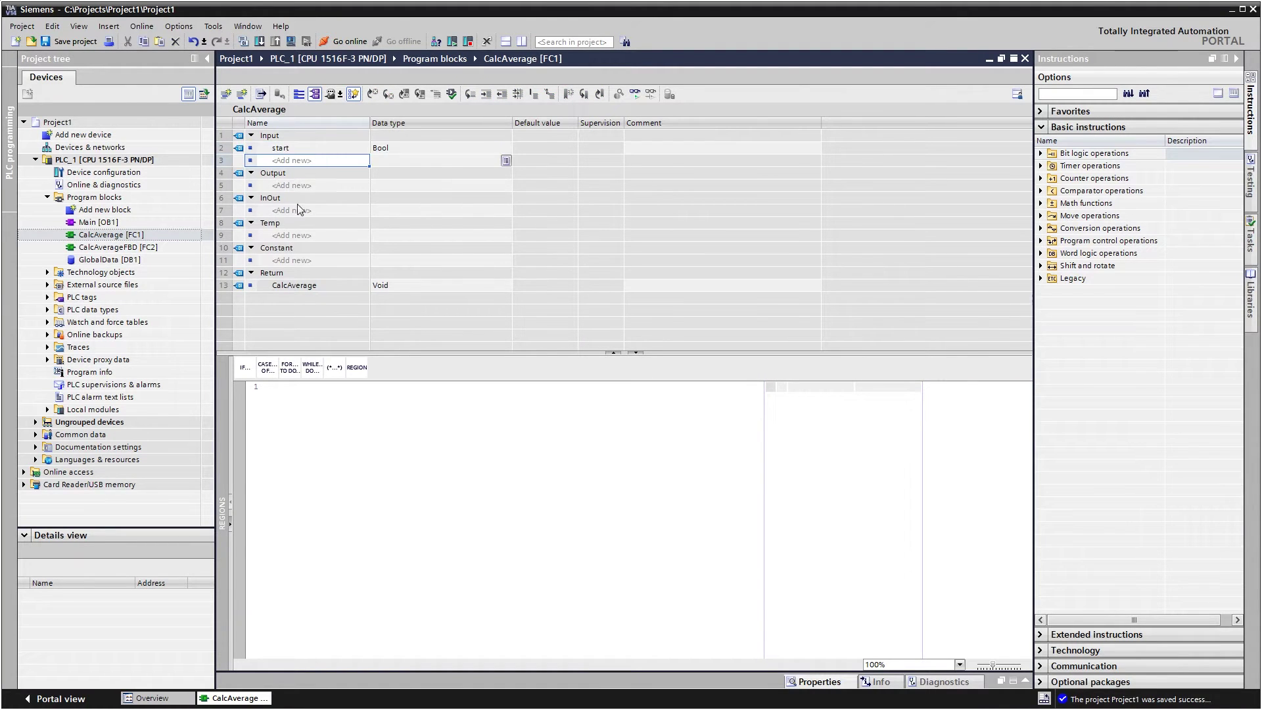
pyautogui.click(298, 209)
pyautogui.write('data')
pyautogui.press('Return')
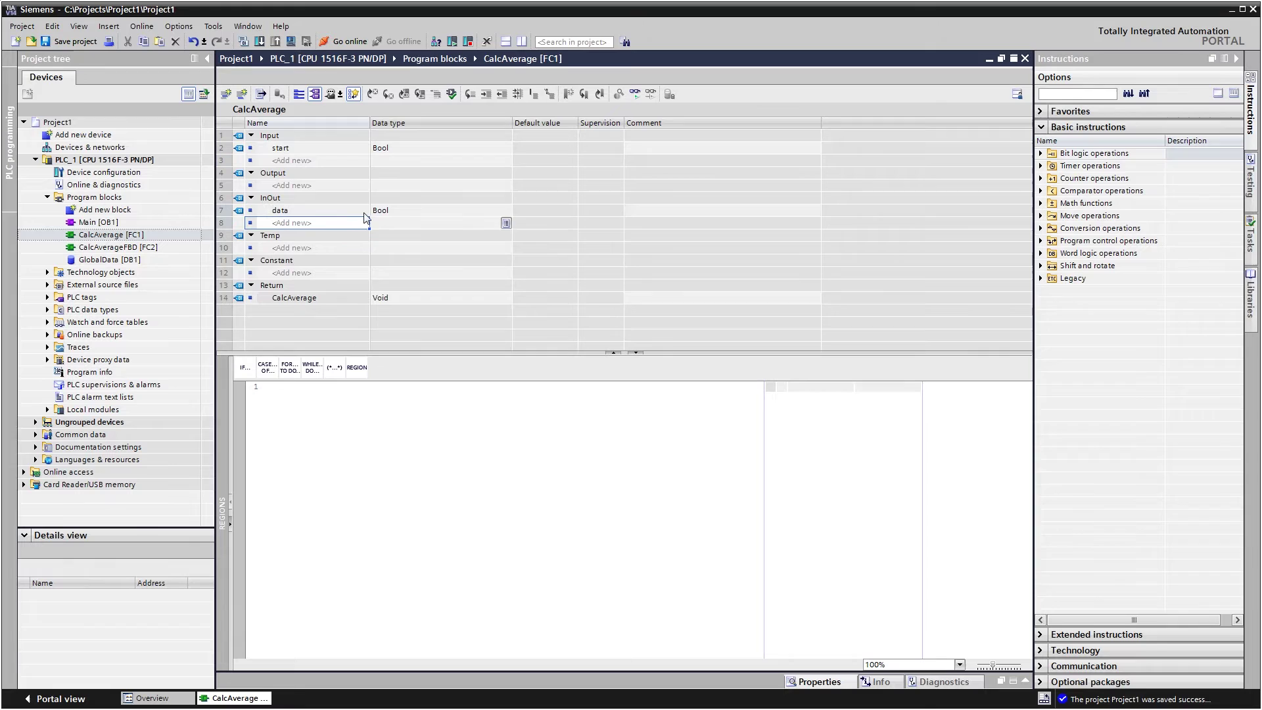
pyautogui.click(373, 213)
pyautogui.write('array[1..Max')
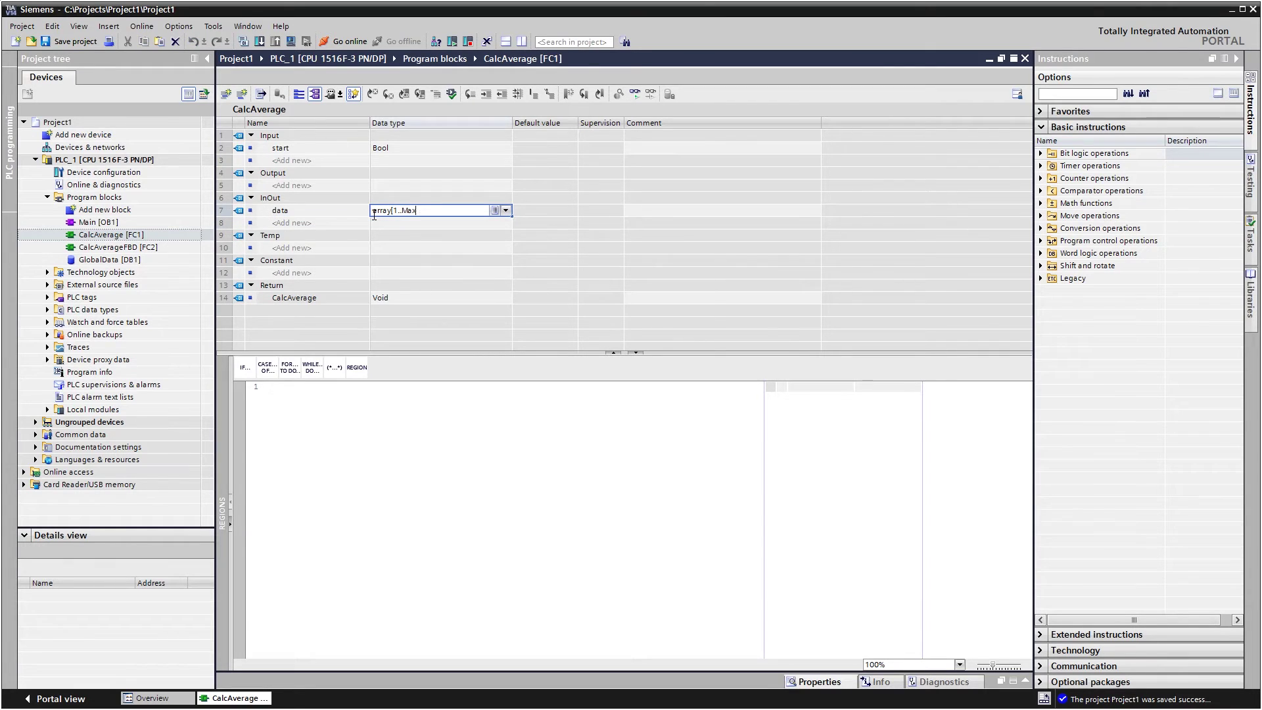
pyautogui.write('_value] of typevalue')
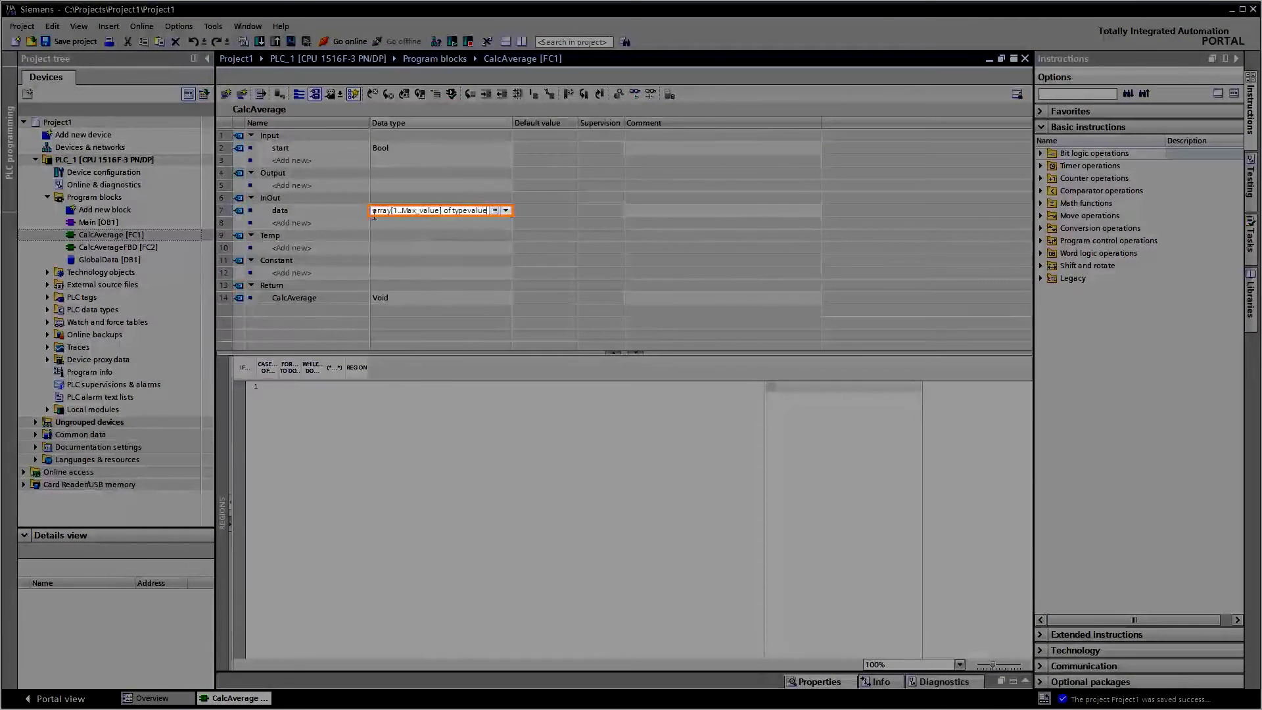
pyautogui.write('s')
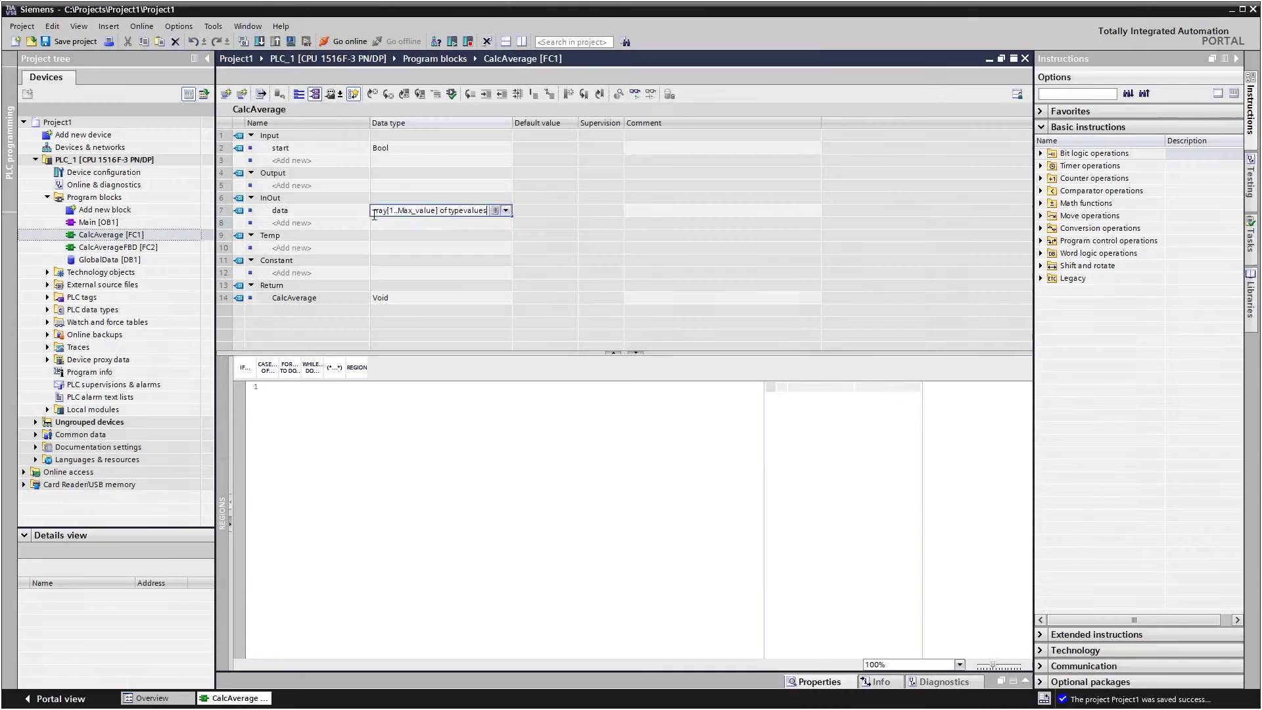
pyautogui.press('Return')
# - Add Temp variables tempIndex, tempSum (Real) and tempAverage, and set the return type to Real
pyautogui.click(301, 249)
pyautogui.write('tempIndex')
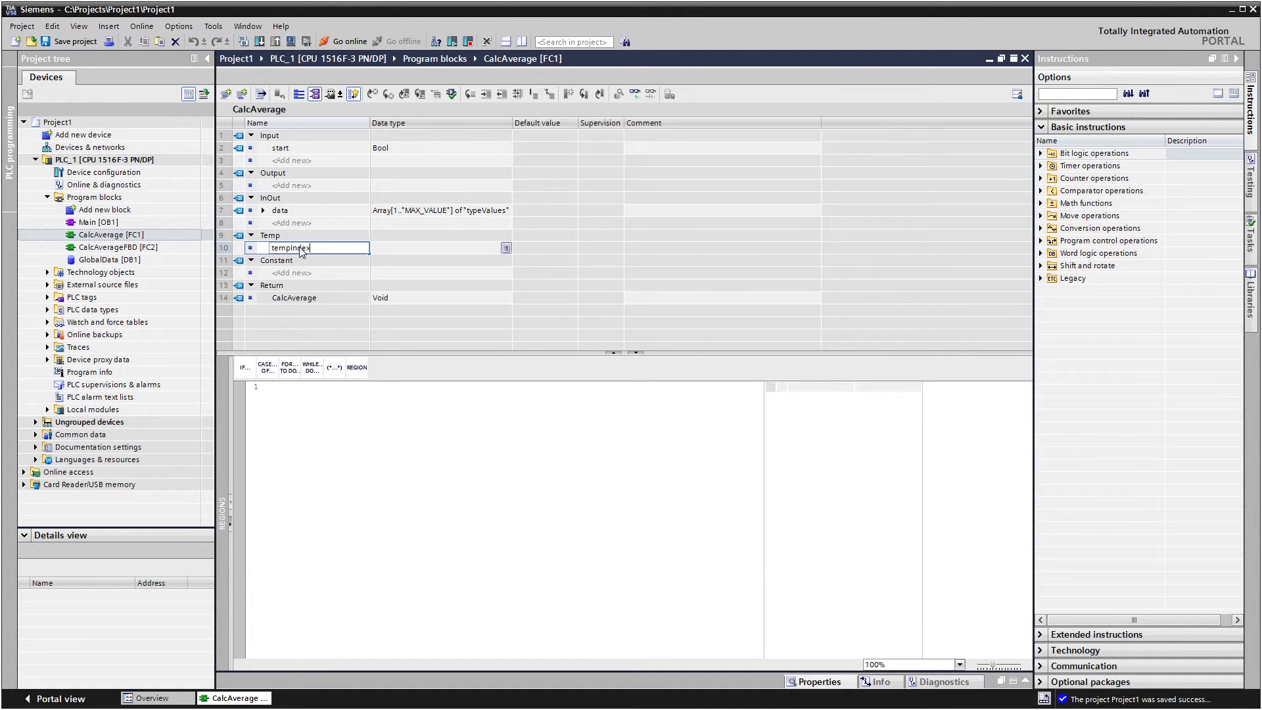
pyautogui.press('Tab')
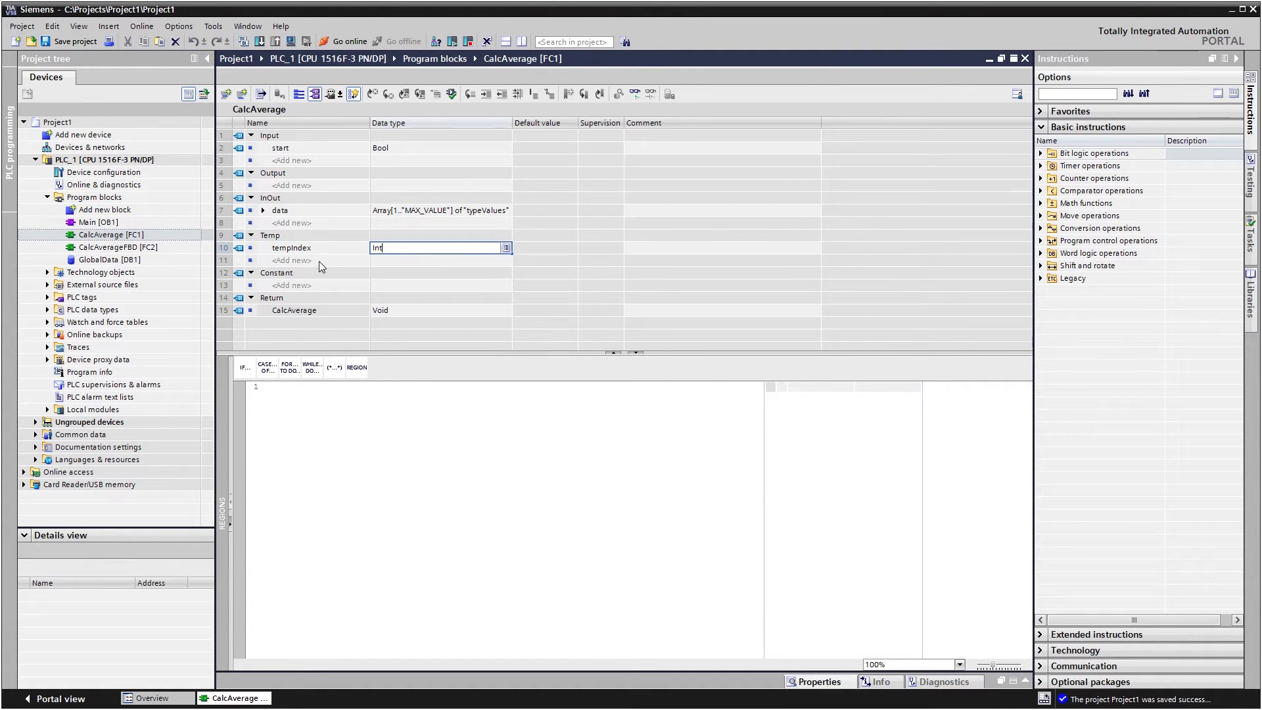
pyautogui.click(322, 263)
pyautogui.write('tempSum')
pyautogui.press('Tab')
pyautogui.write('R')
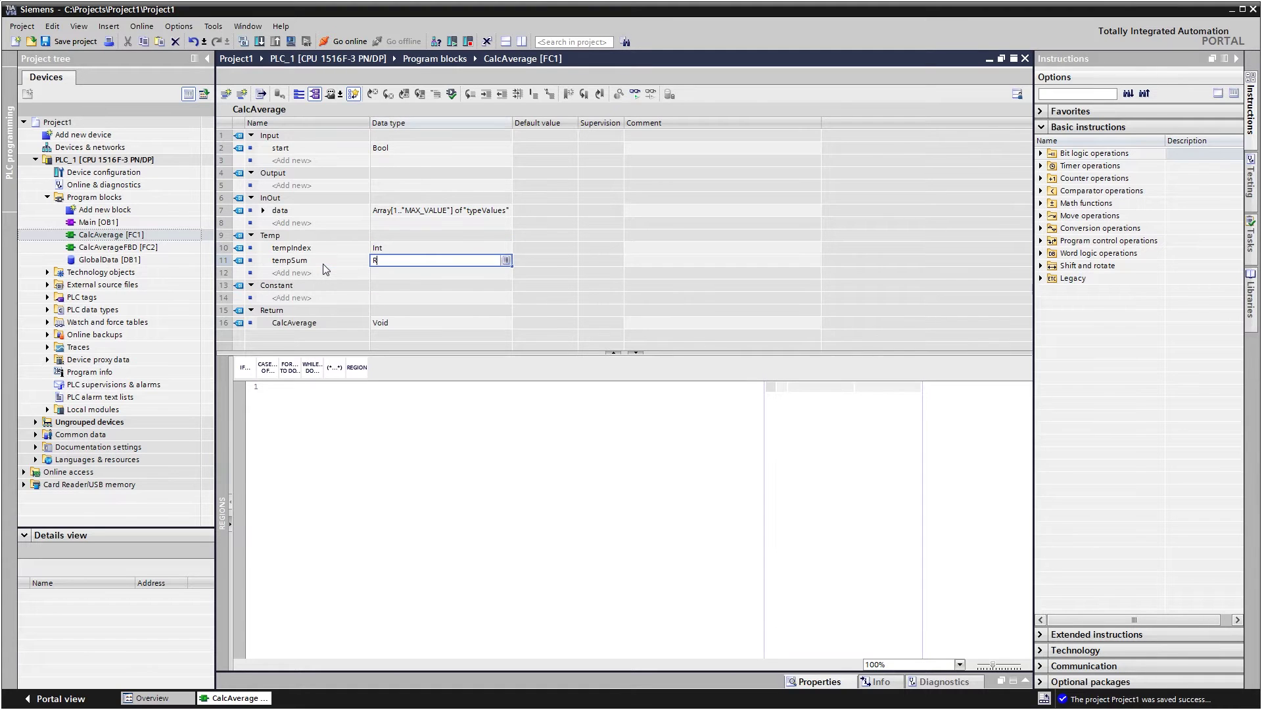
pyautogui.write('eal')
pyautogui.press('Return')
pyautogui.click(321, 275)
pyautogui.write('te')
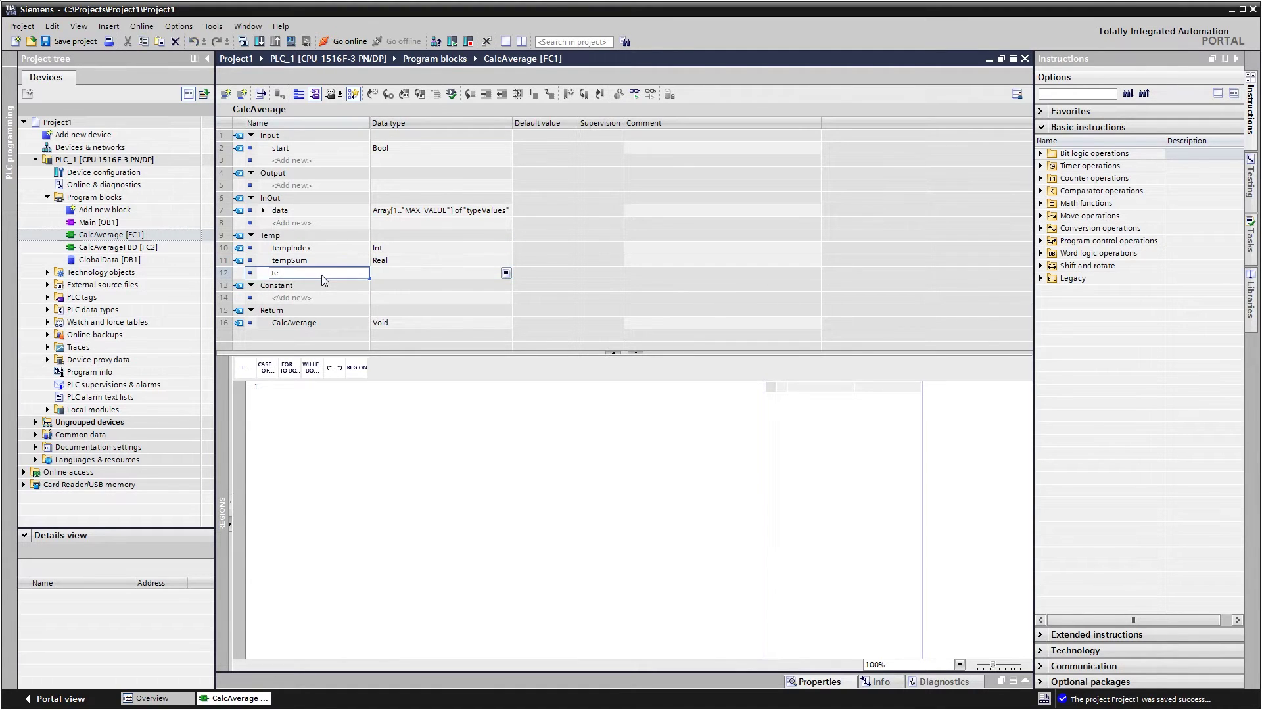
pyautogui.write('mpAverage')
pyautogui.press('Return')
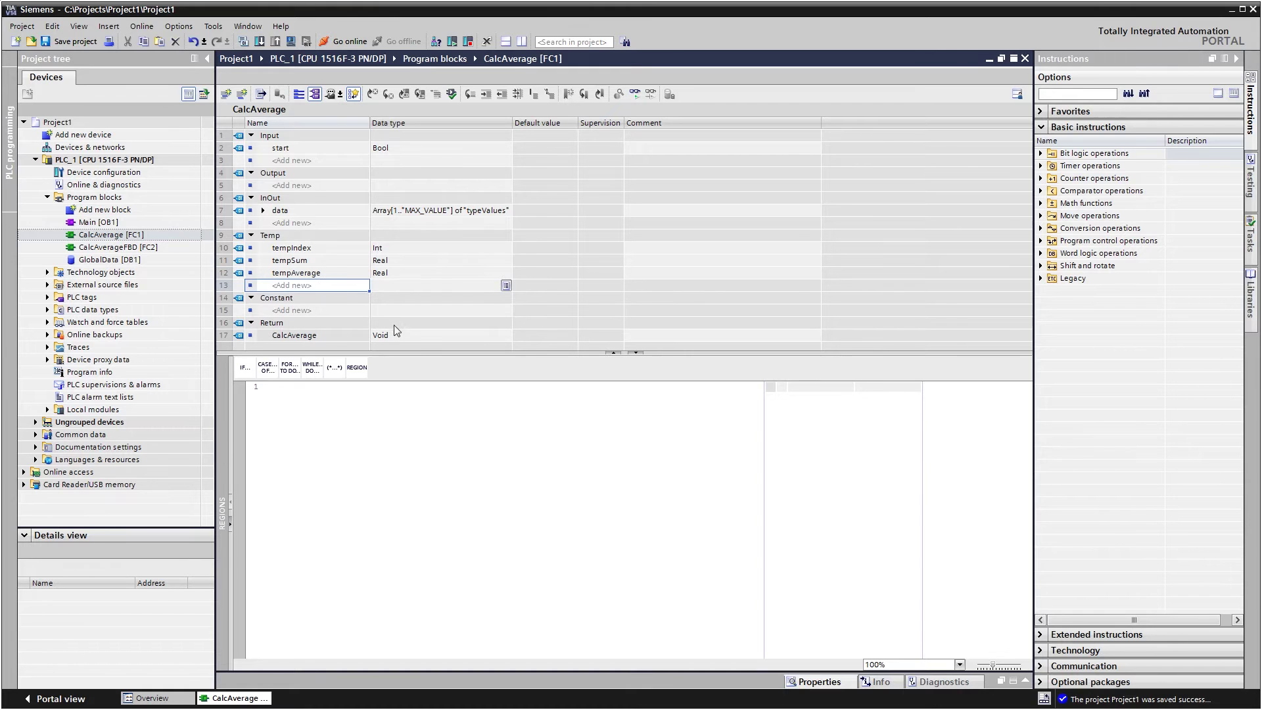
pyautogui.click(415, 339)
pyautogui.write('Real')
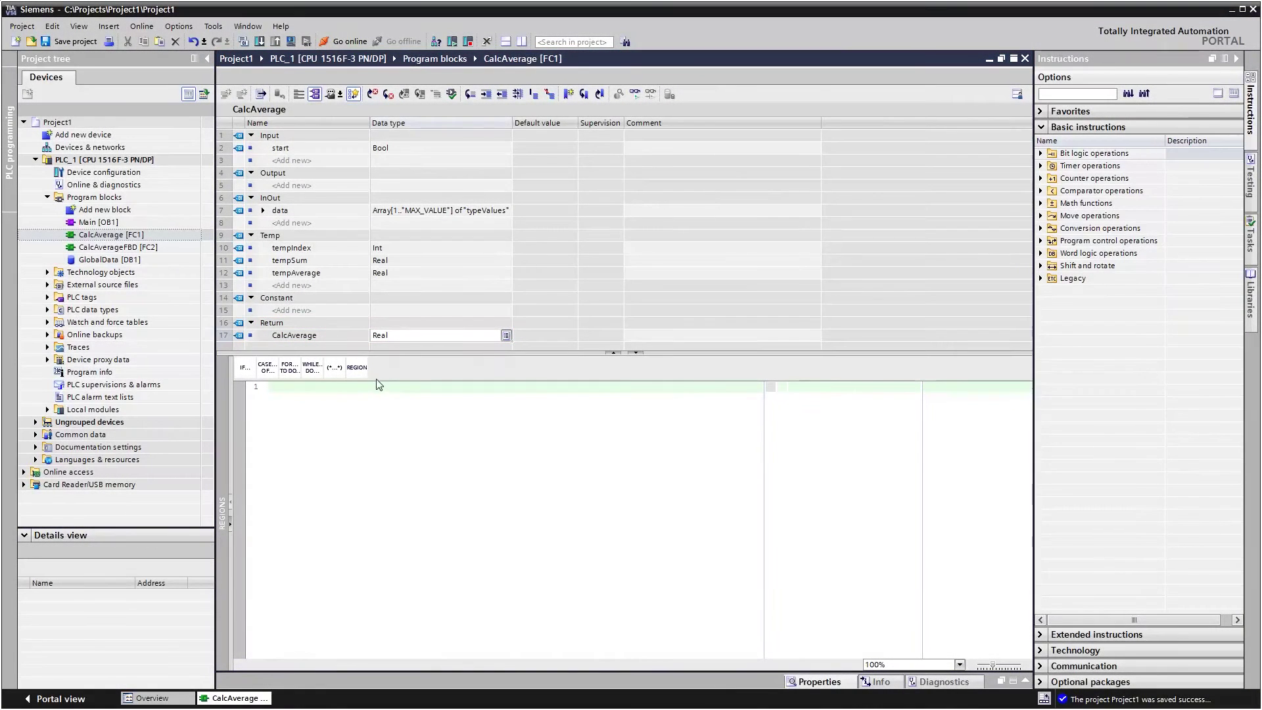
# - Insert a REGION named average, fold and unfold it, then show the Regions overview
pyautogui.click(358, 369)
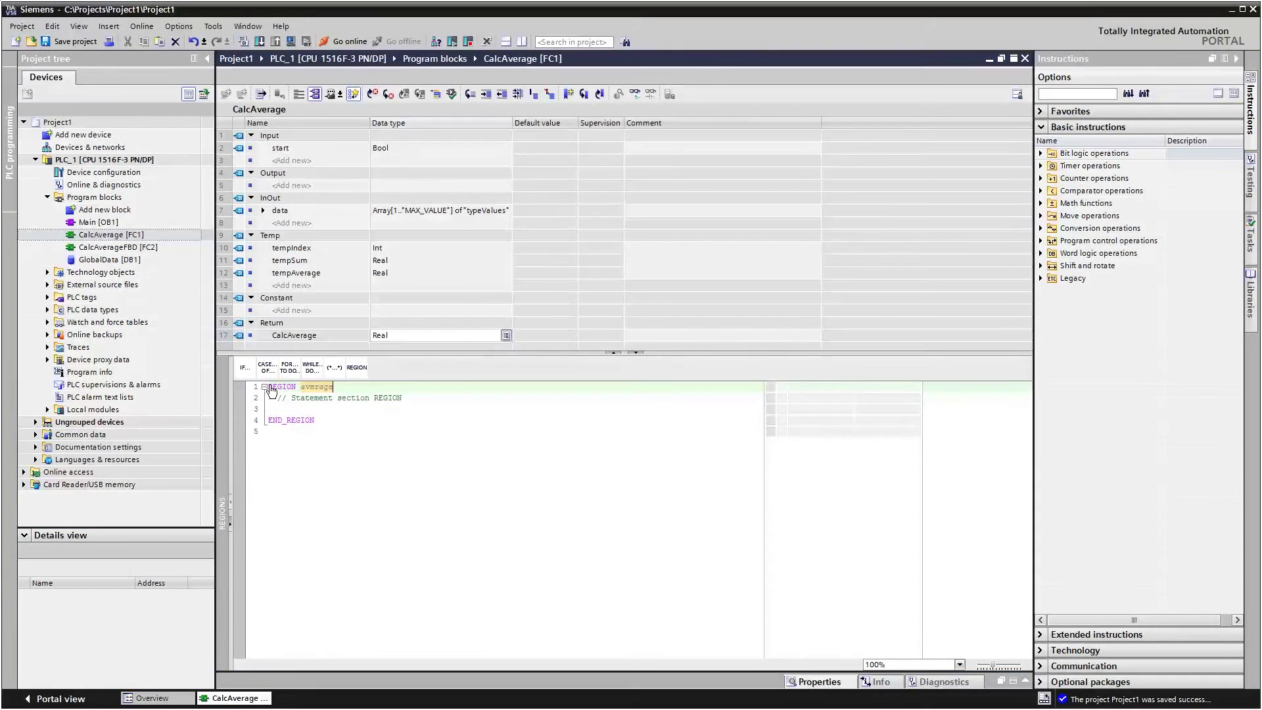
pyautogui.click(264, 388)
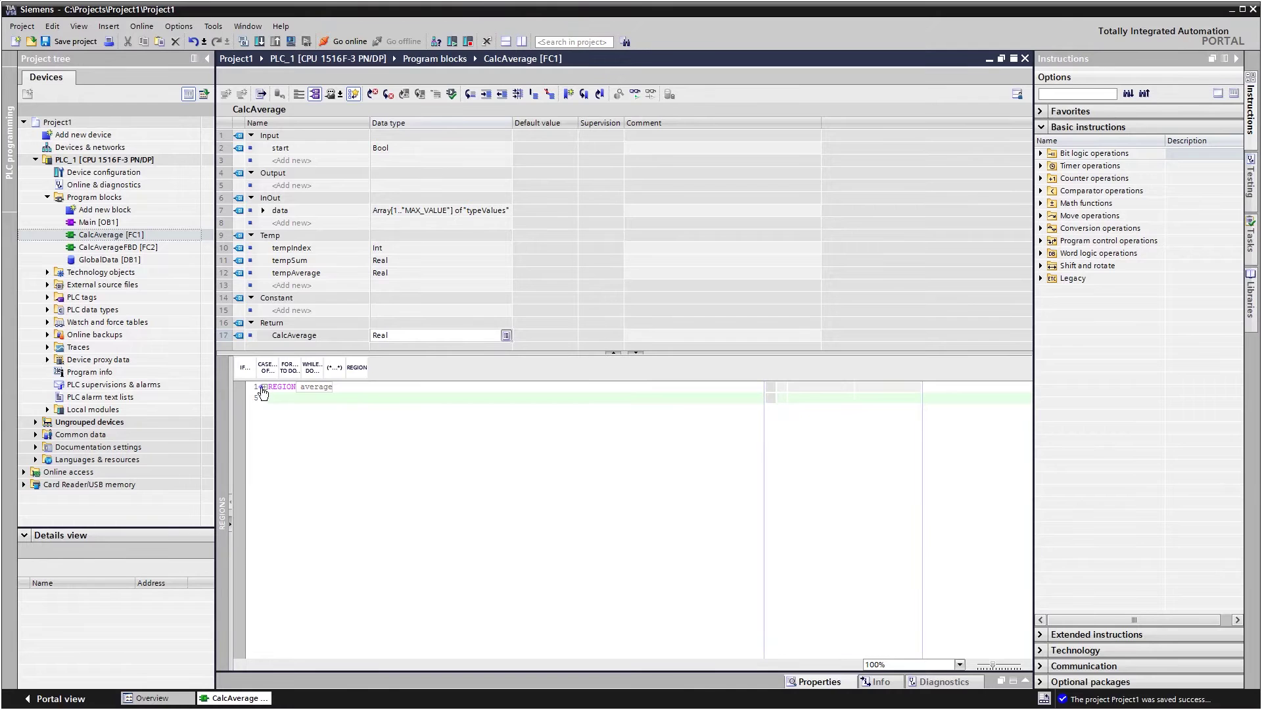
pyautogui.click(264, 388)
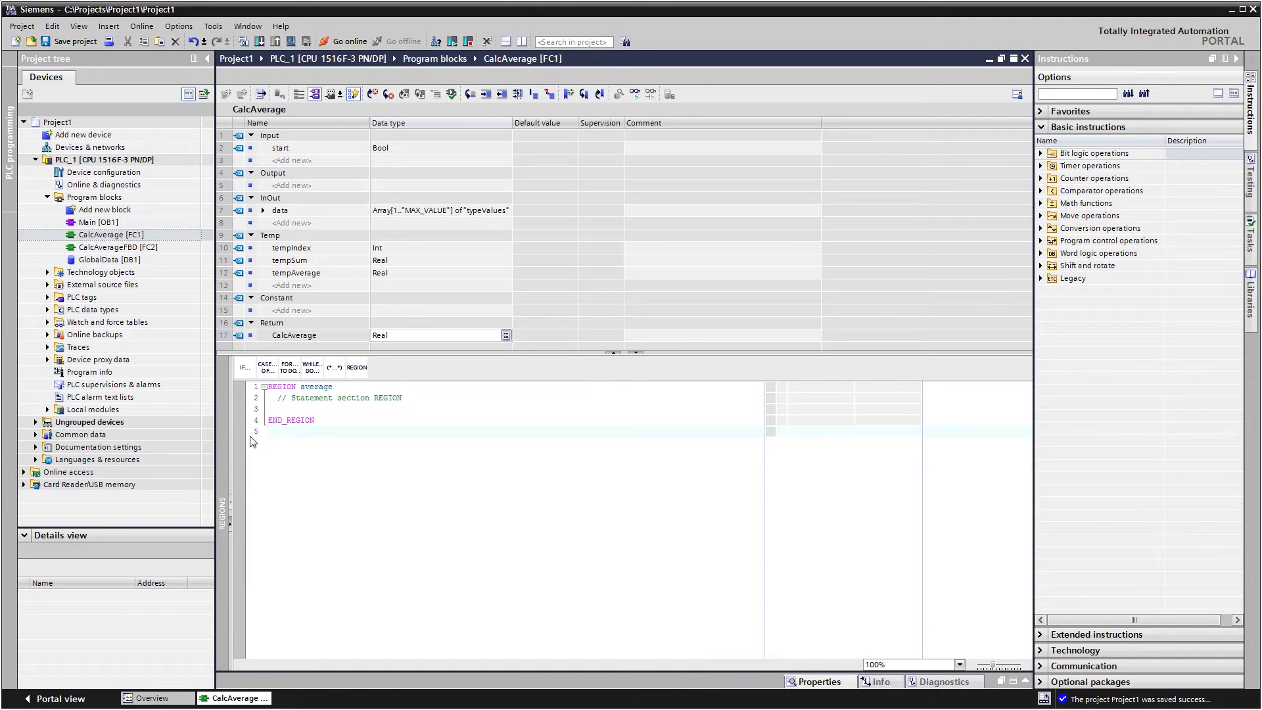
pyautogui.click(231, 525)
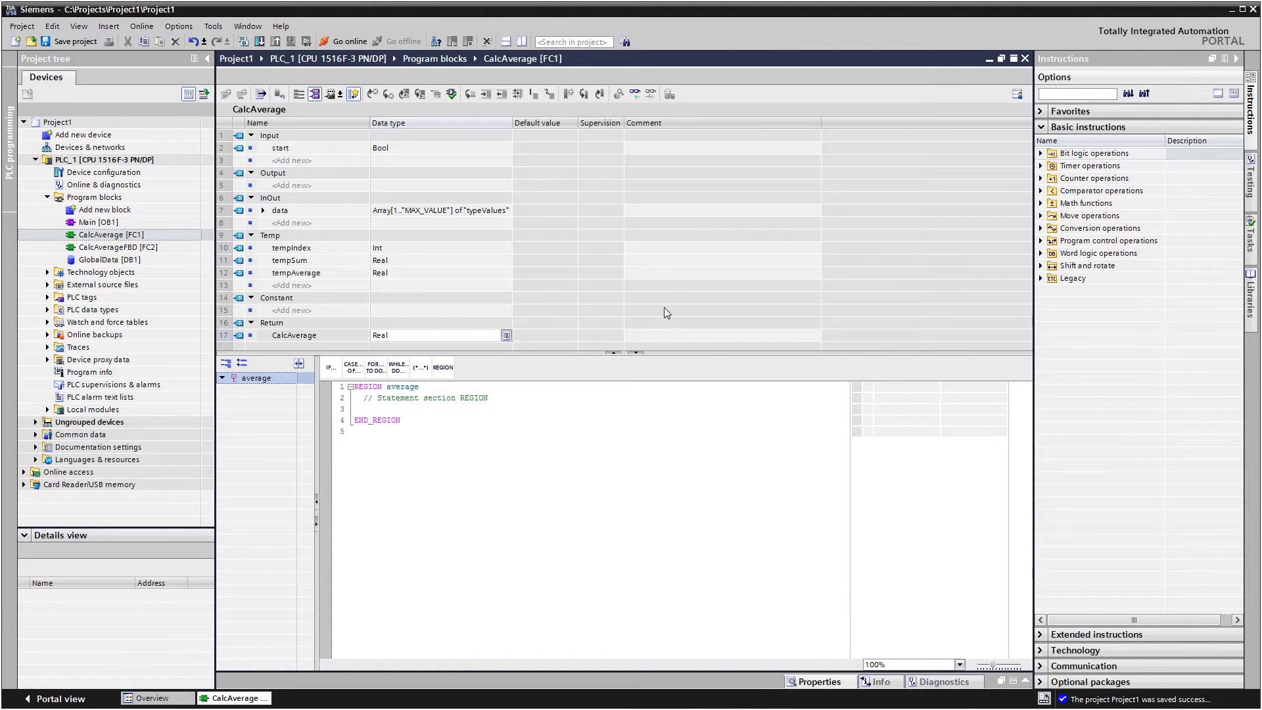
# - Insert an IF #start THEN statement into the average region
pyautogui.click(1041, 241)
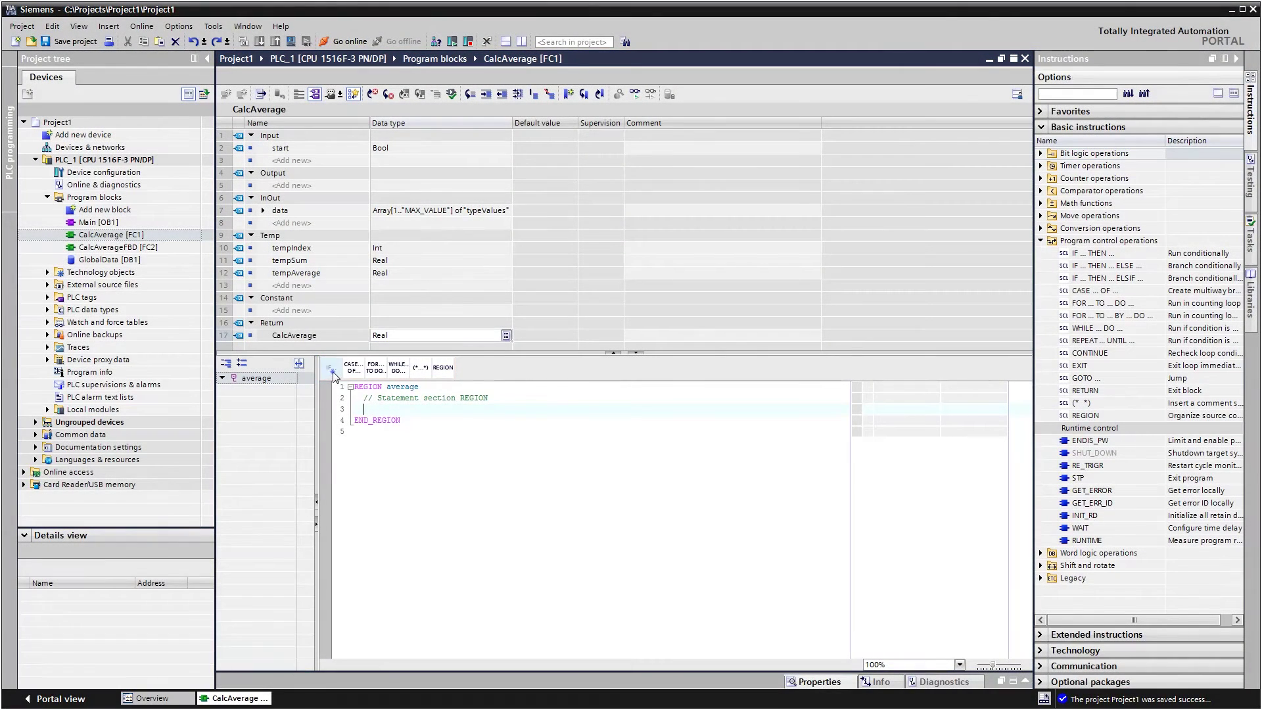
pyautogui.click(331, 367)
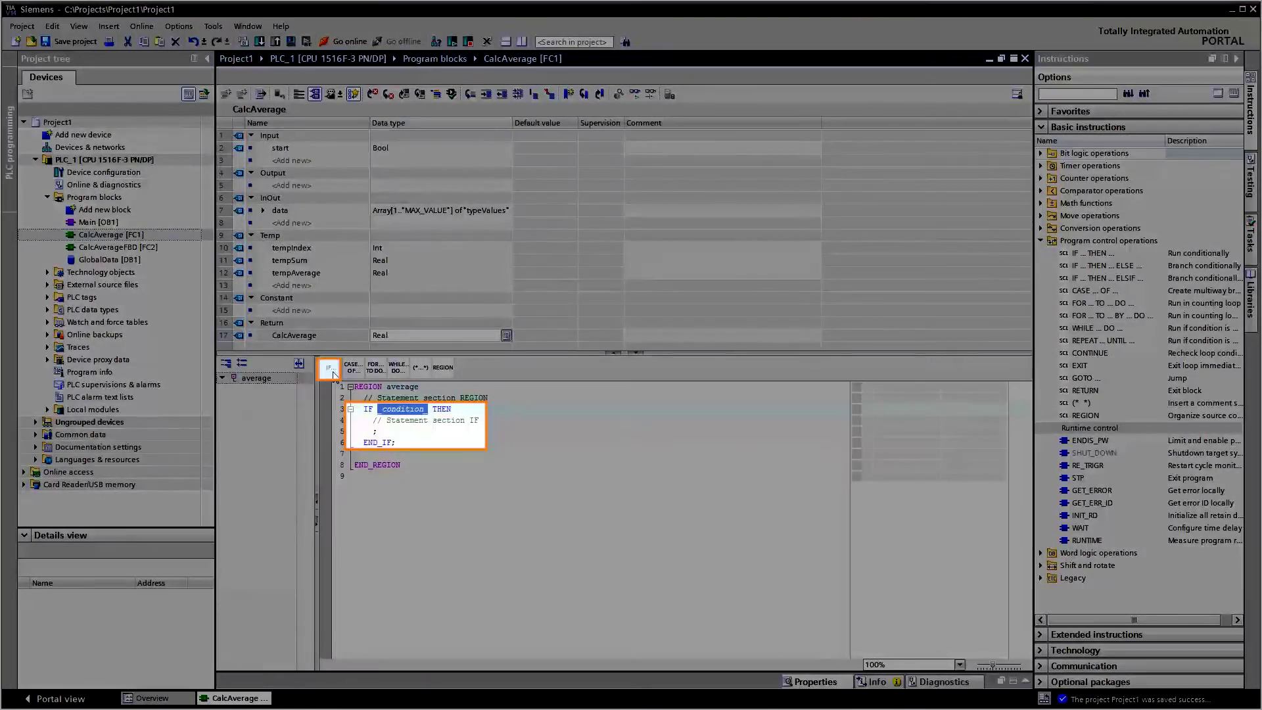
pyautogui.write('start')
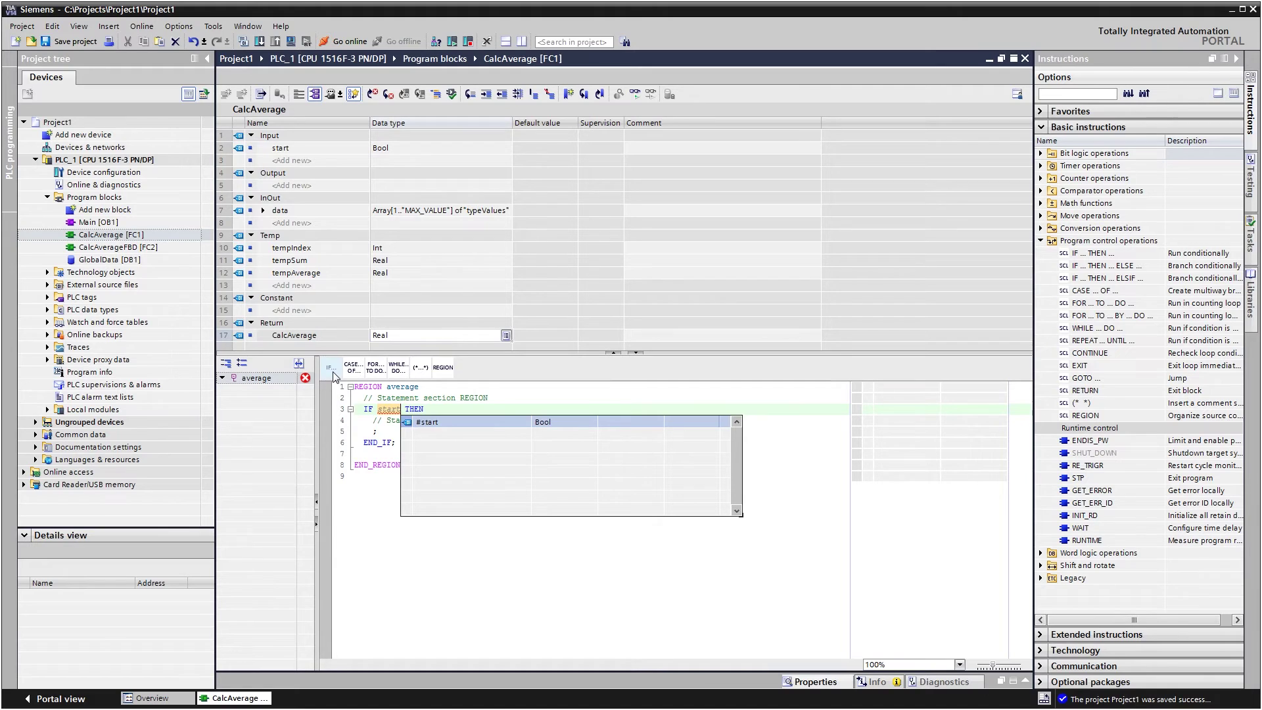
pyautogui.click(408, 424)
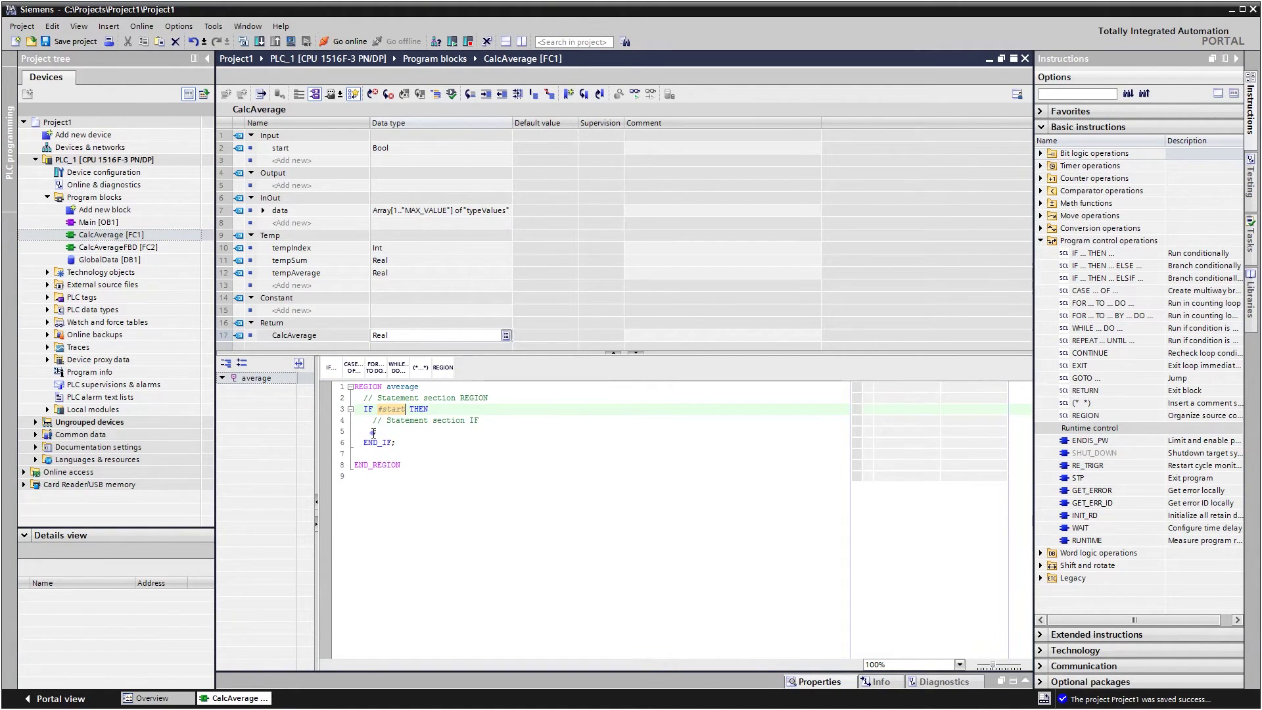
pyautogui.click(373, 433)
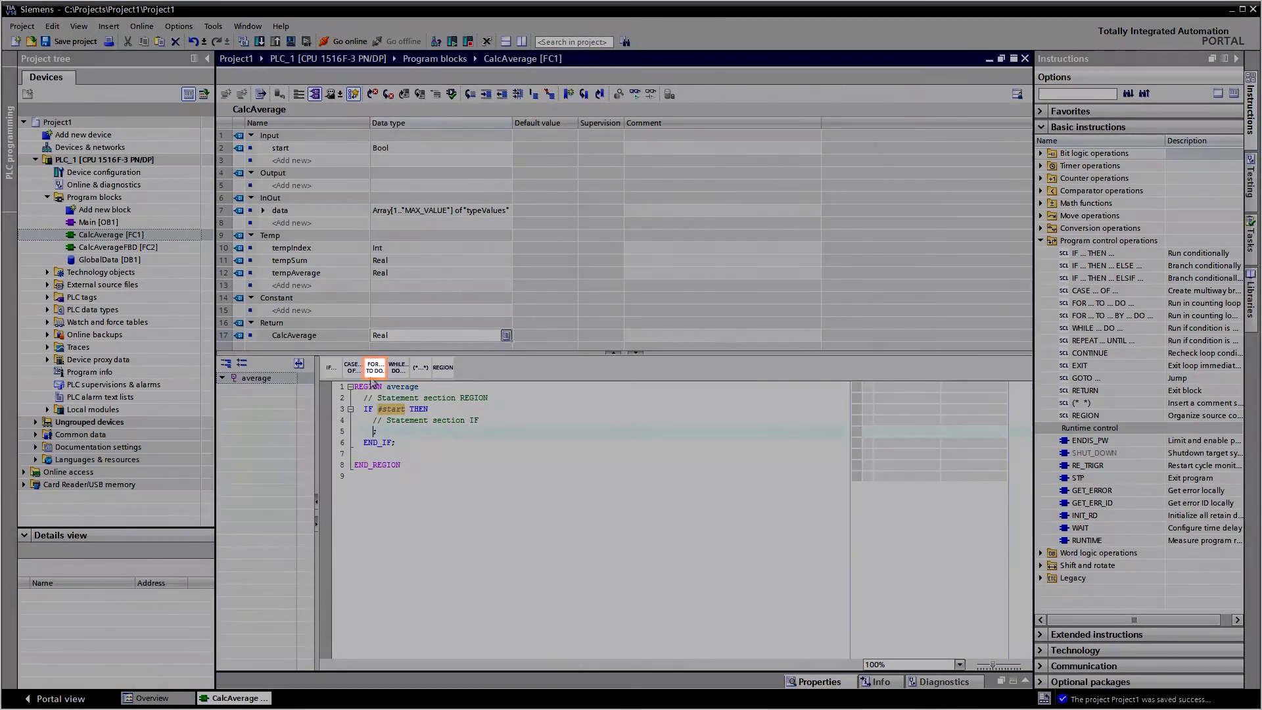
# - Nest a FOR #tempIndex := 1 TO "MAX_VALUE" DO loop inside the IF
pyautogui.click(374, 371)
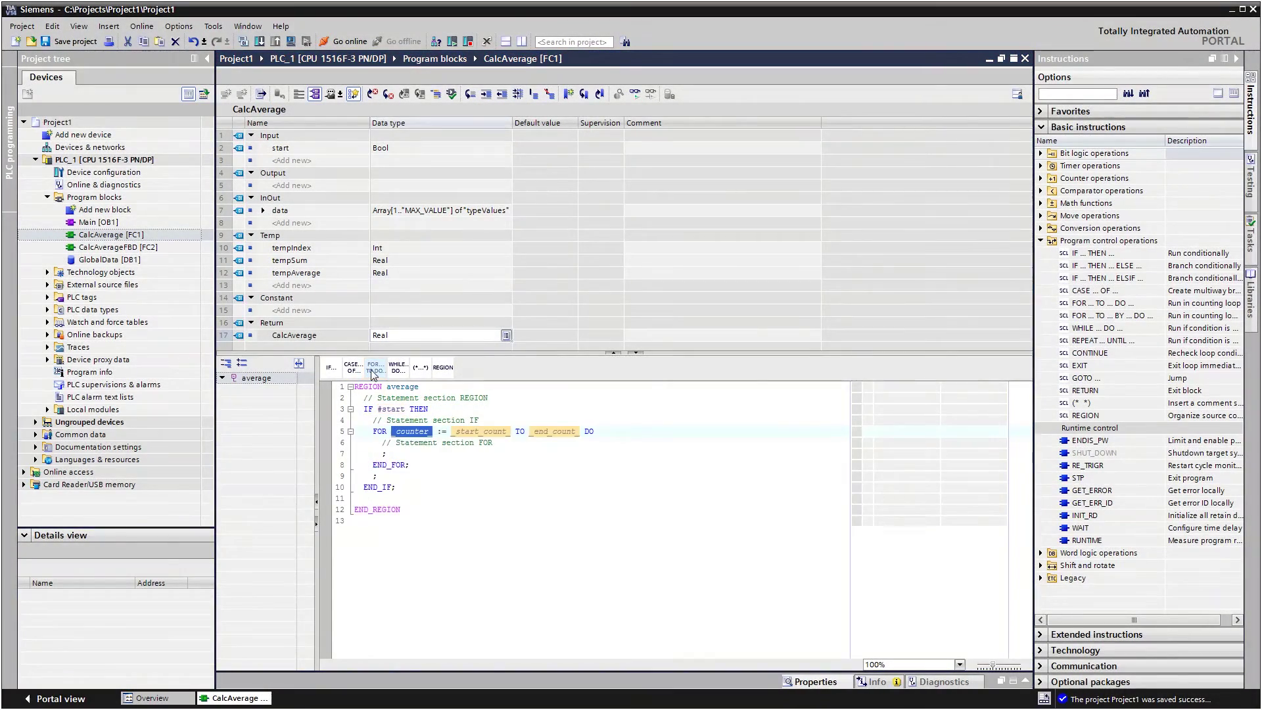
pyautogui.write('#t')
pyautogui.press('Return')
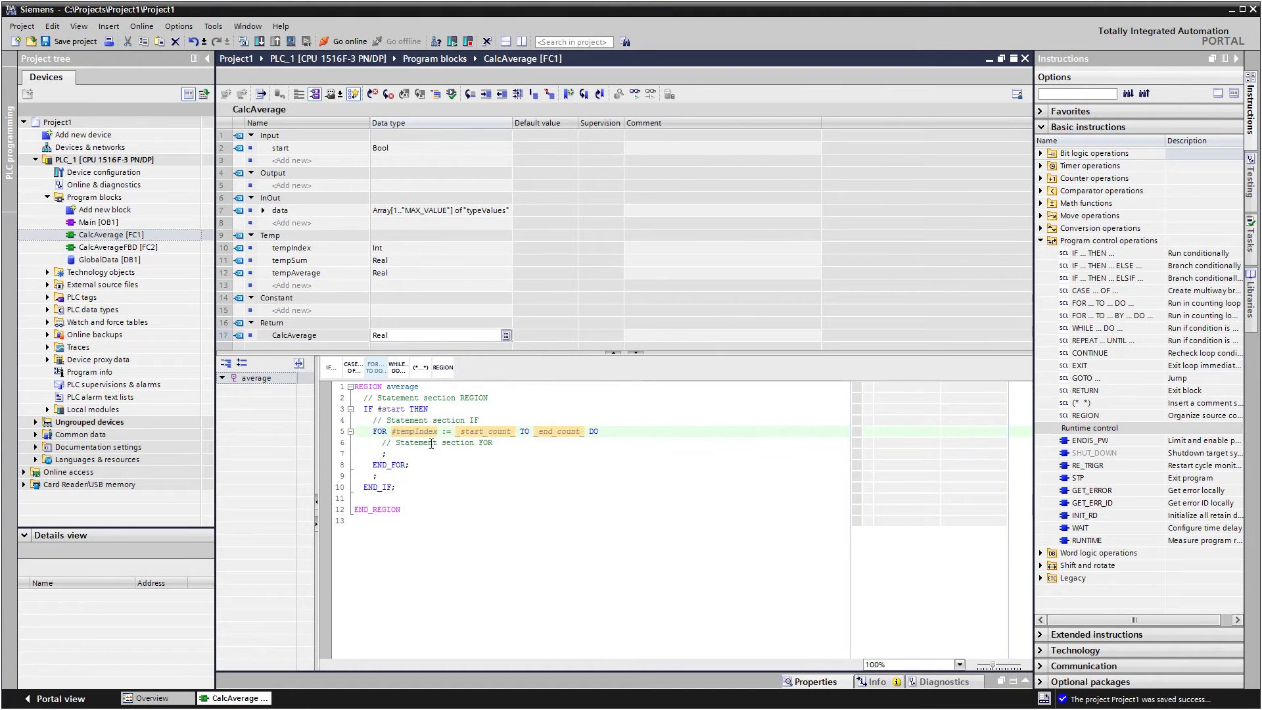
pyautogui.click(467, 431)
pyautogui.write('1')
pyautogui.click(493, 432)
pyautogui.write('"MA')
pyautogui.press('Return')
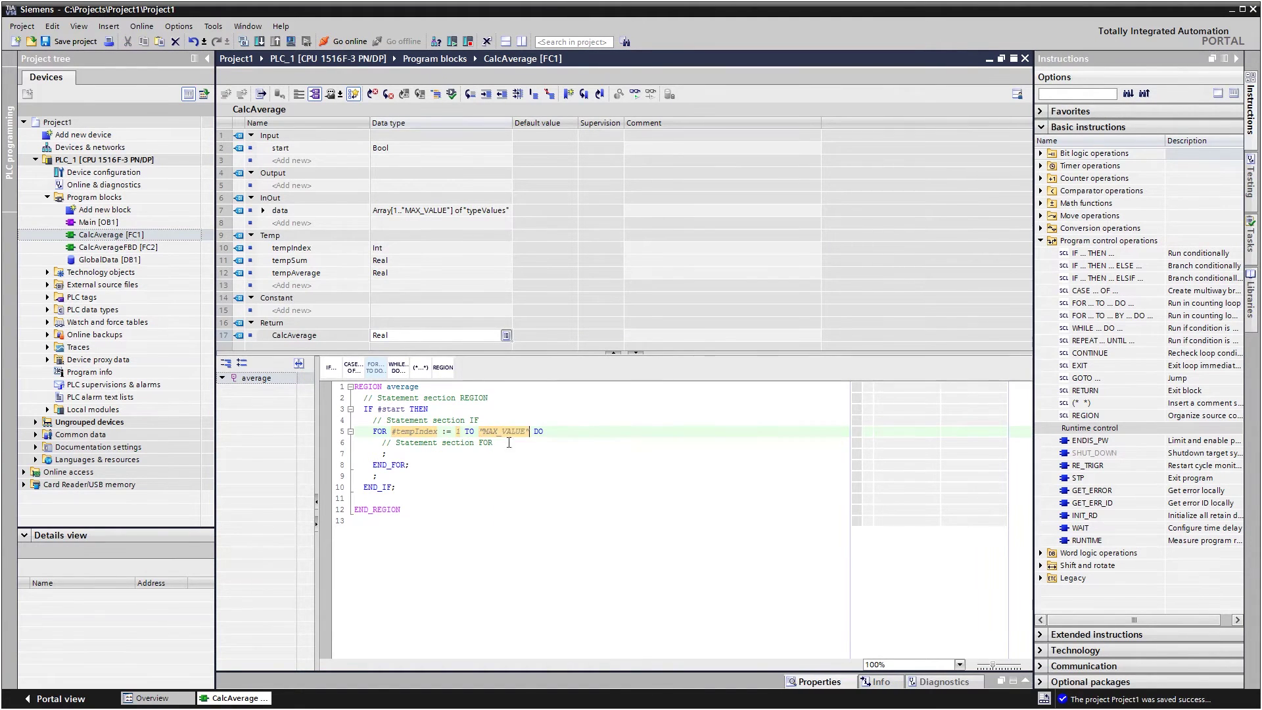
# - Accumulate #data[#tempIndex].value into #tempSum, then set #tempAverage := #tempSum / "MAX_VALUE"
pyautogui.click(382, 454)
pyautogui.write('#tempSum := #tempSum + #data[#tempIndex].value;')
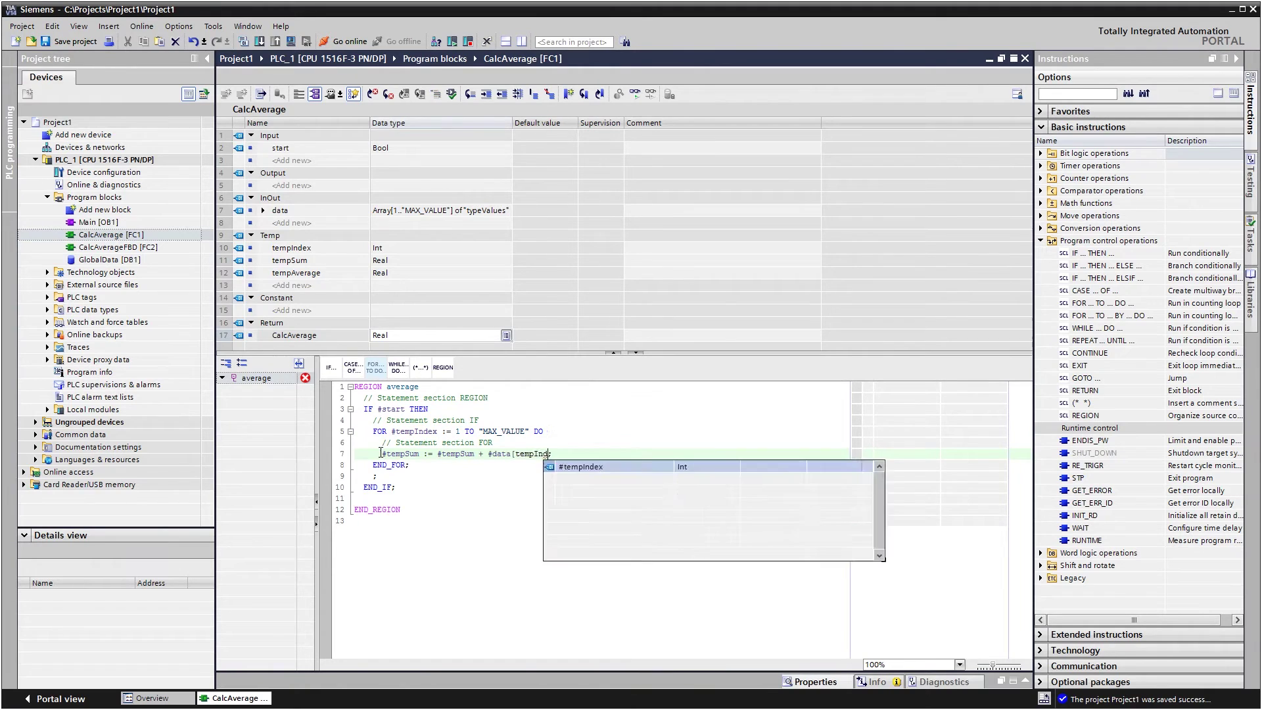
pyautogui.click(373, 476)
pyautogui.write('#tempAv')
pyautogui.press('Return')
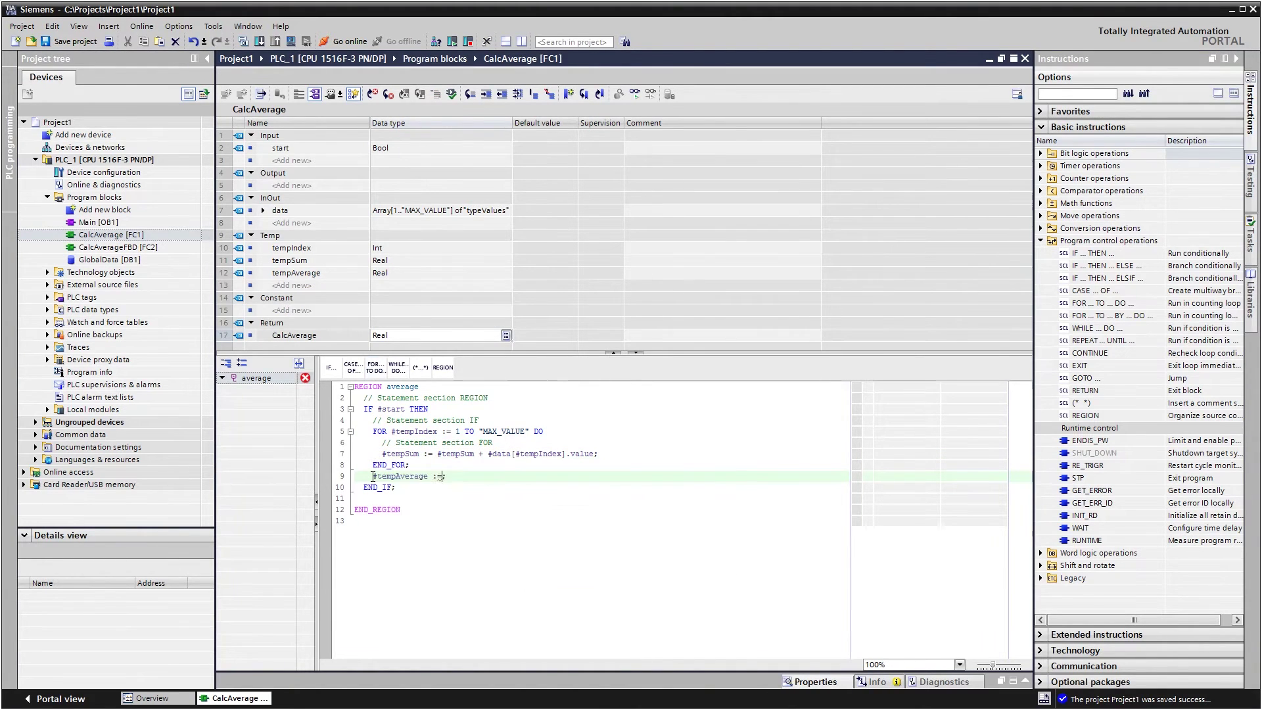
pyautogui.write(':= tempS')
pyautogui.press('Return')
pyautogui.write('/ "')
pyautogui.press('Return')
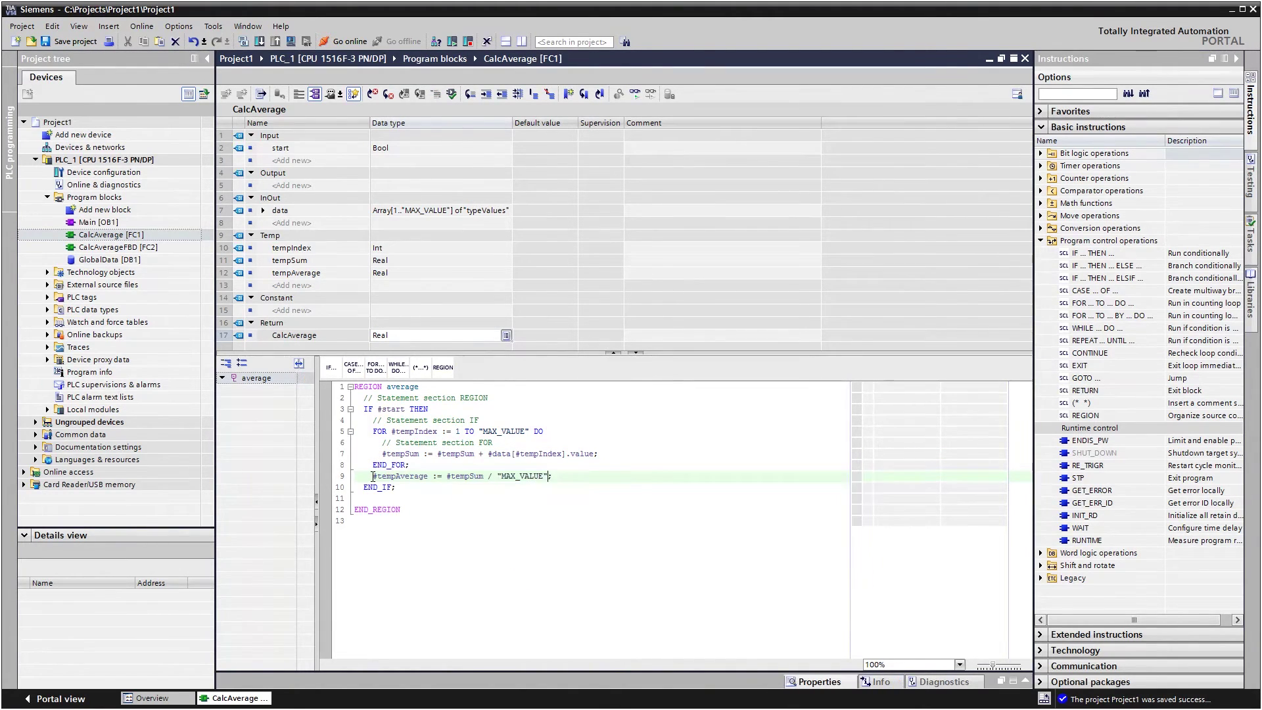
# - Return the result with #CalcAverage := #tempAverage;
pyautogui.click(365, 497)
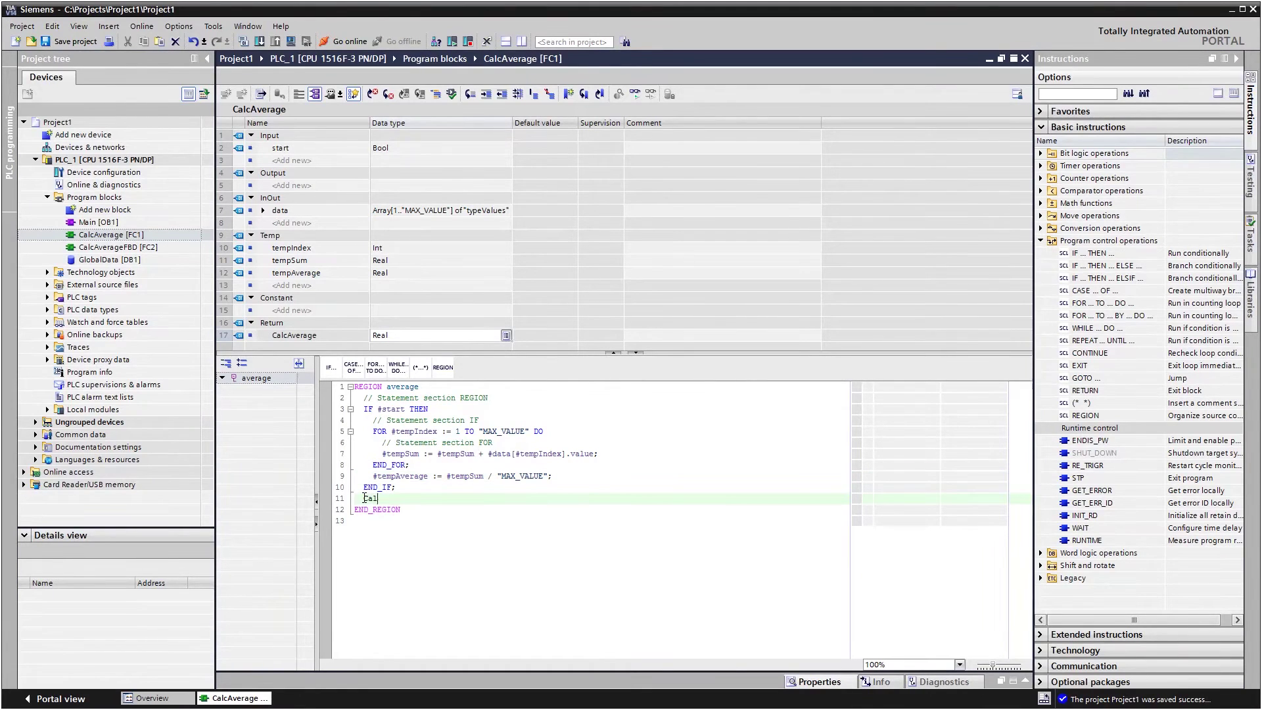
pyautogui.write('CalcAverag')
pyautogui.press('Return')
pyautogui.write(':= ')
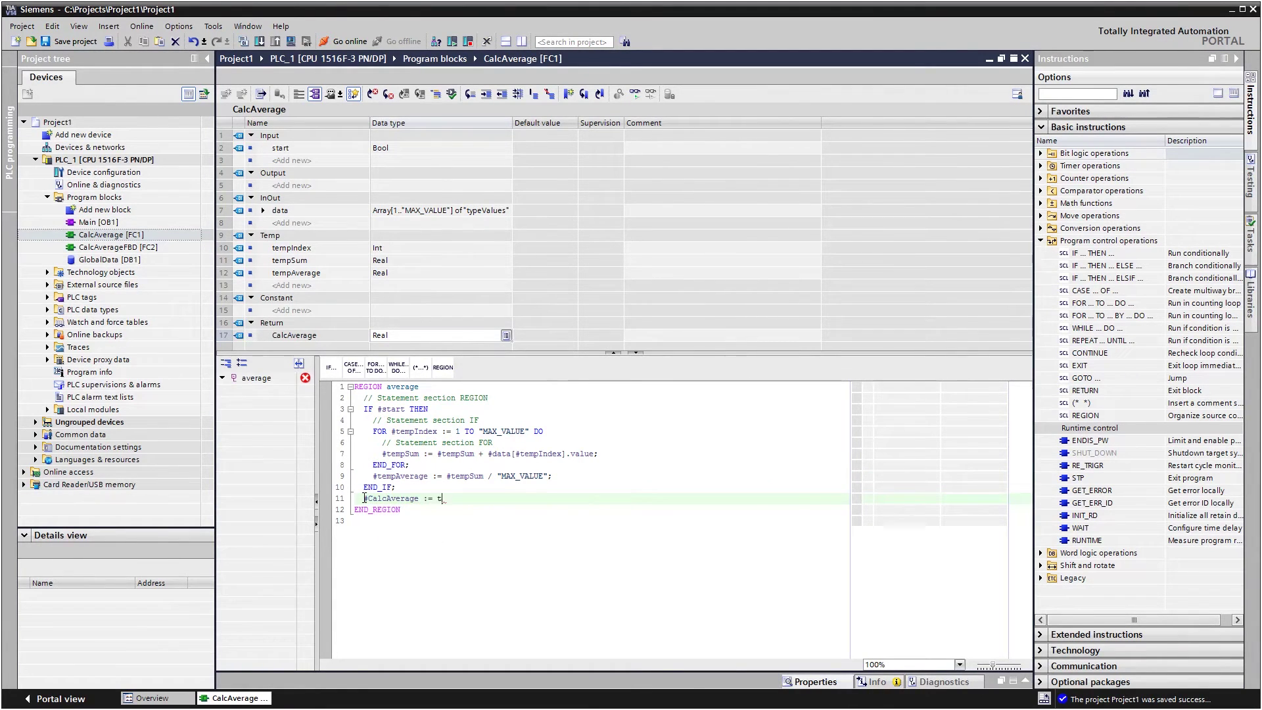
pyautogui.write('tempAverag')
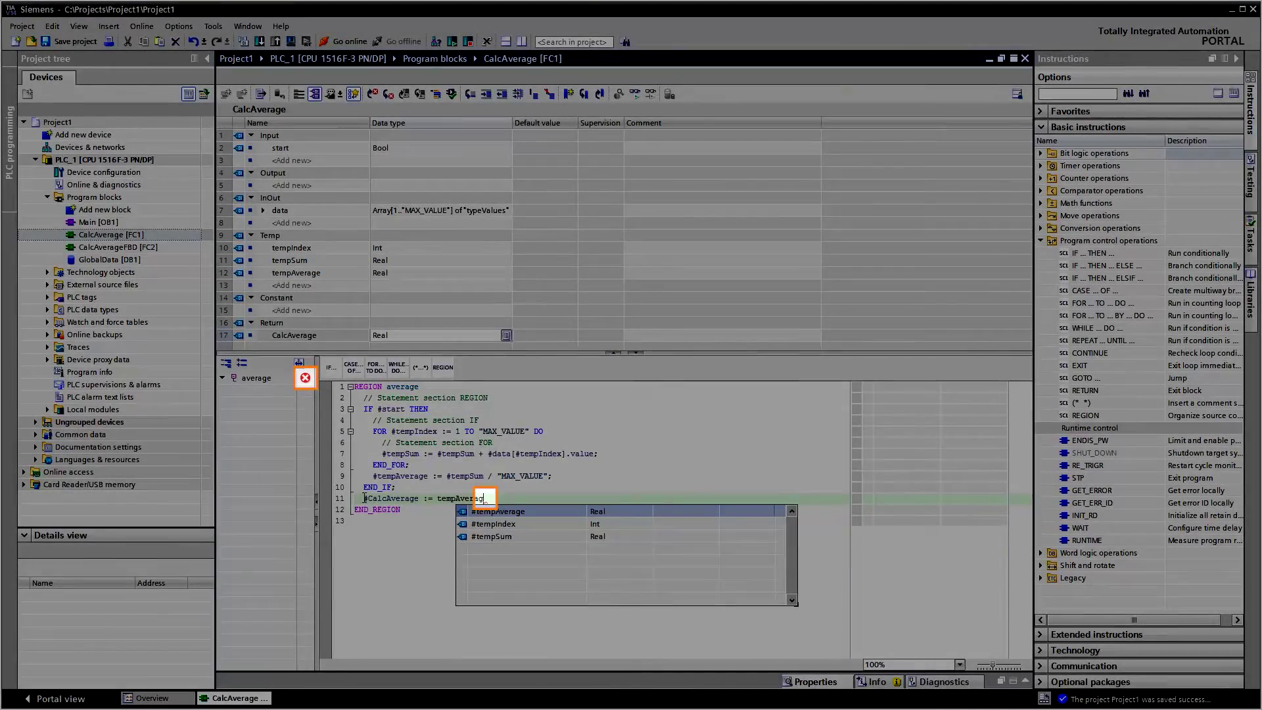
pyautogui.press('Return')
pyautogui.write(';')
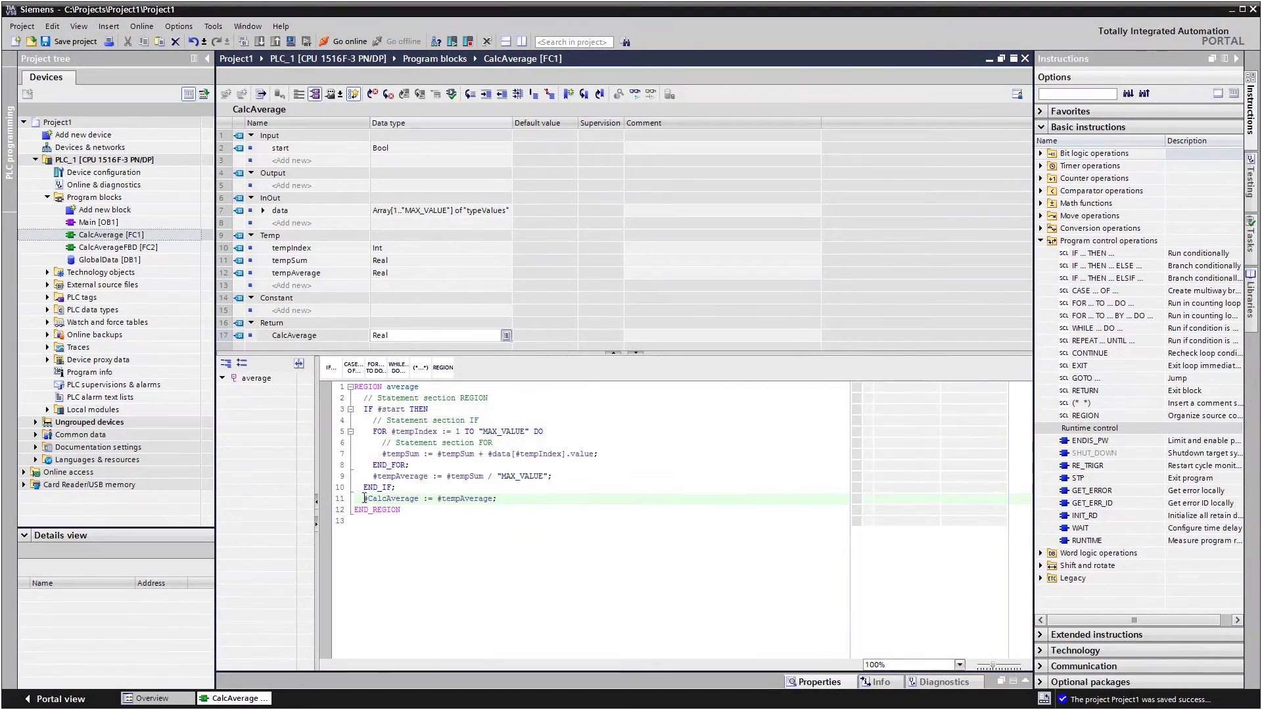
pyautogui.click(372, 465)
pyautogui.press('Tab')
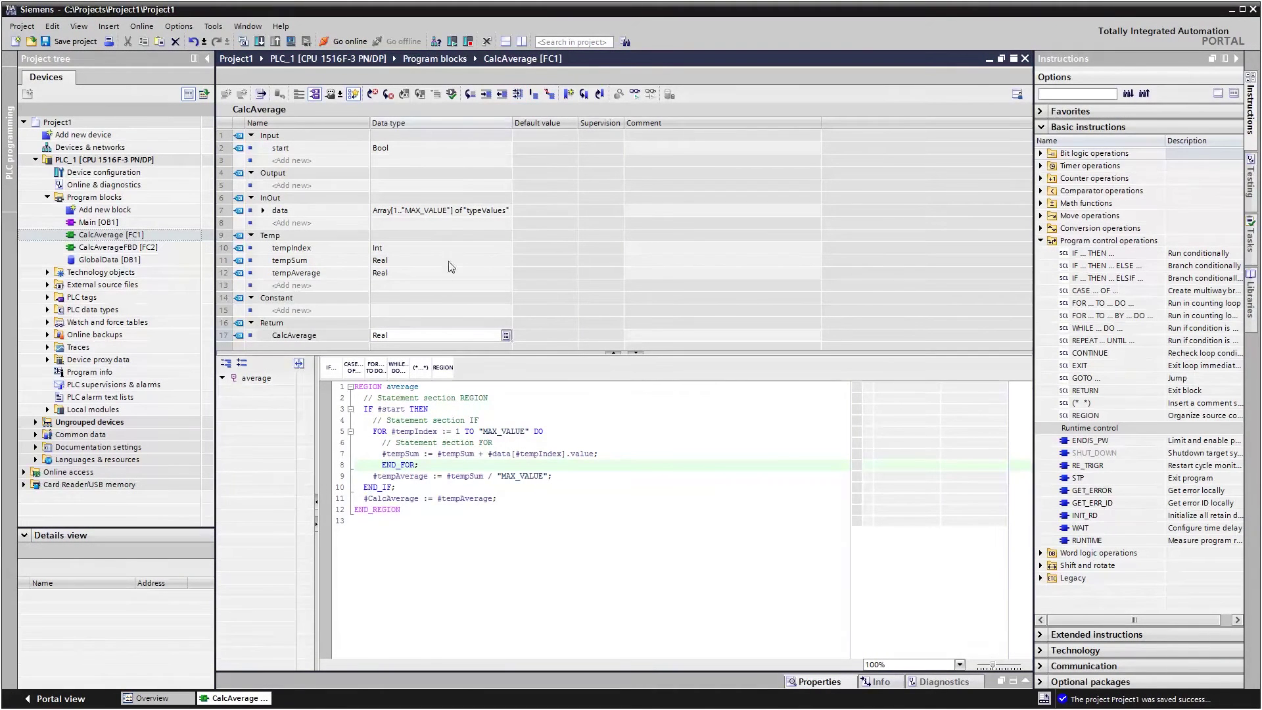
pyautogui.click(517, 95)
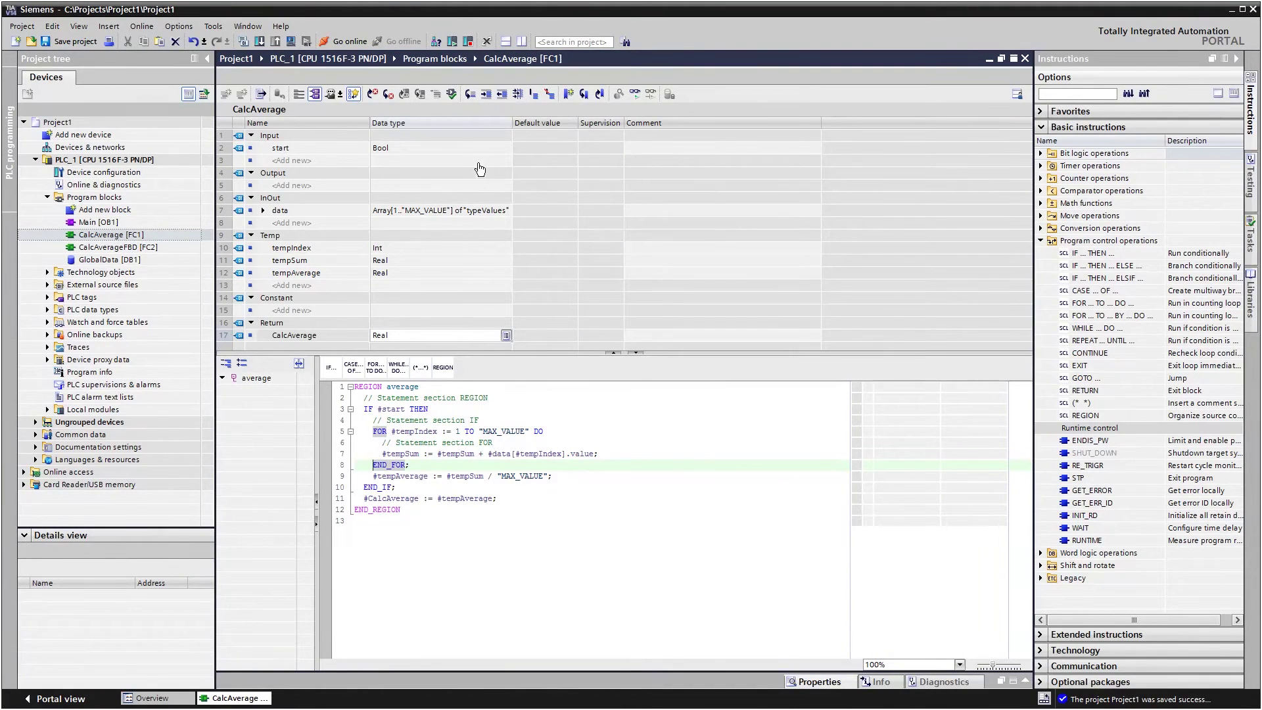
pyautogui.click(351, 409)
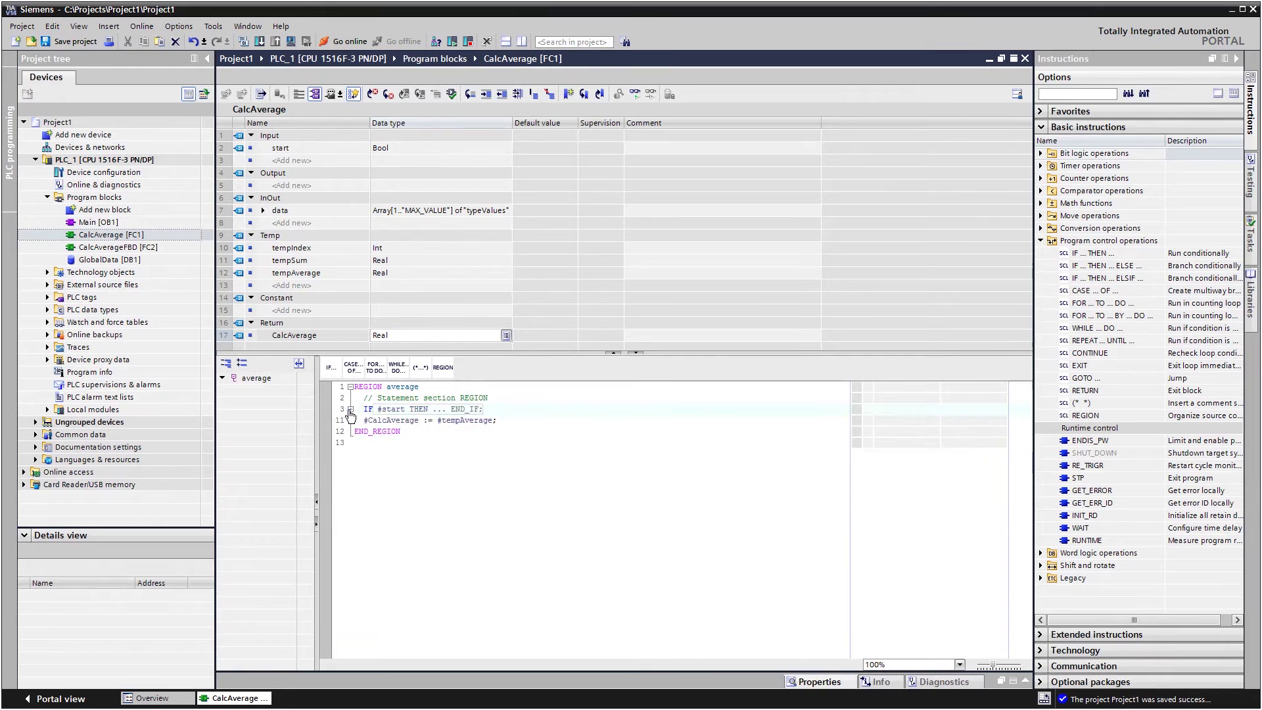
pyautogui.click(351, 409)
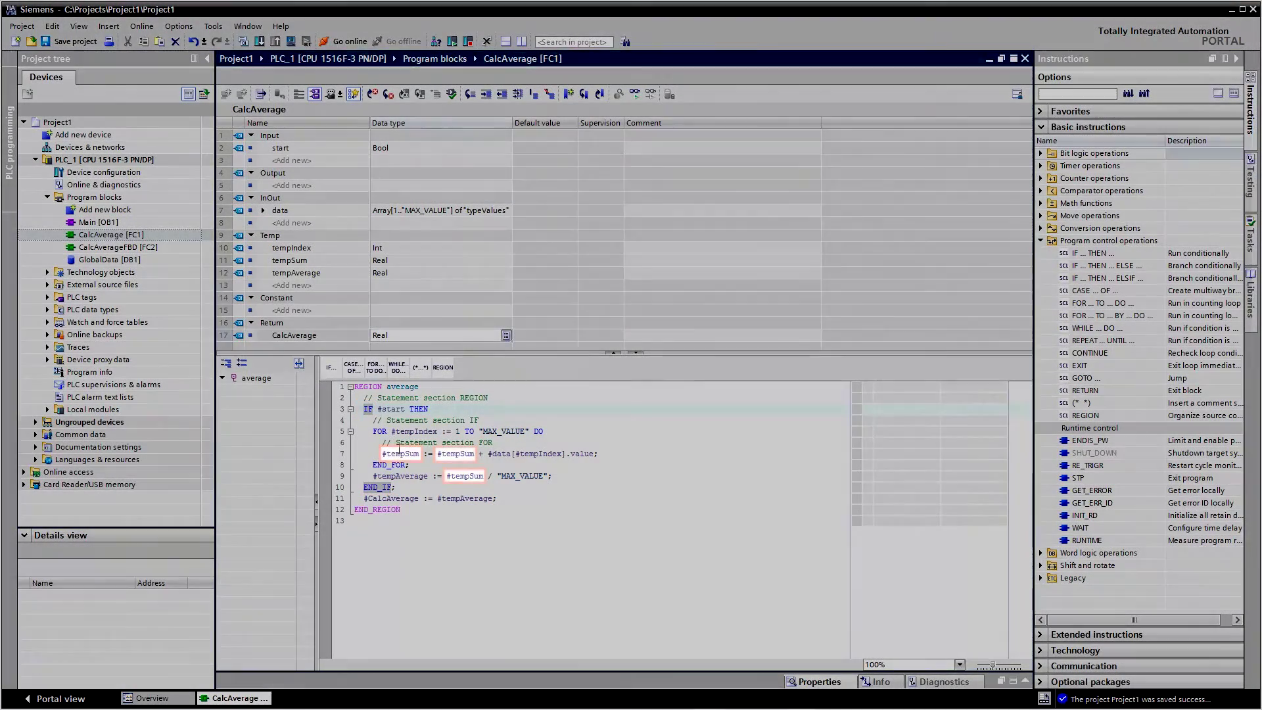
pyautogui.click(401, 453)
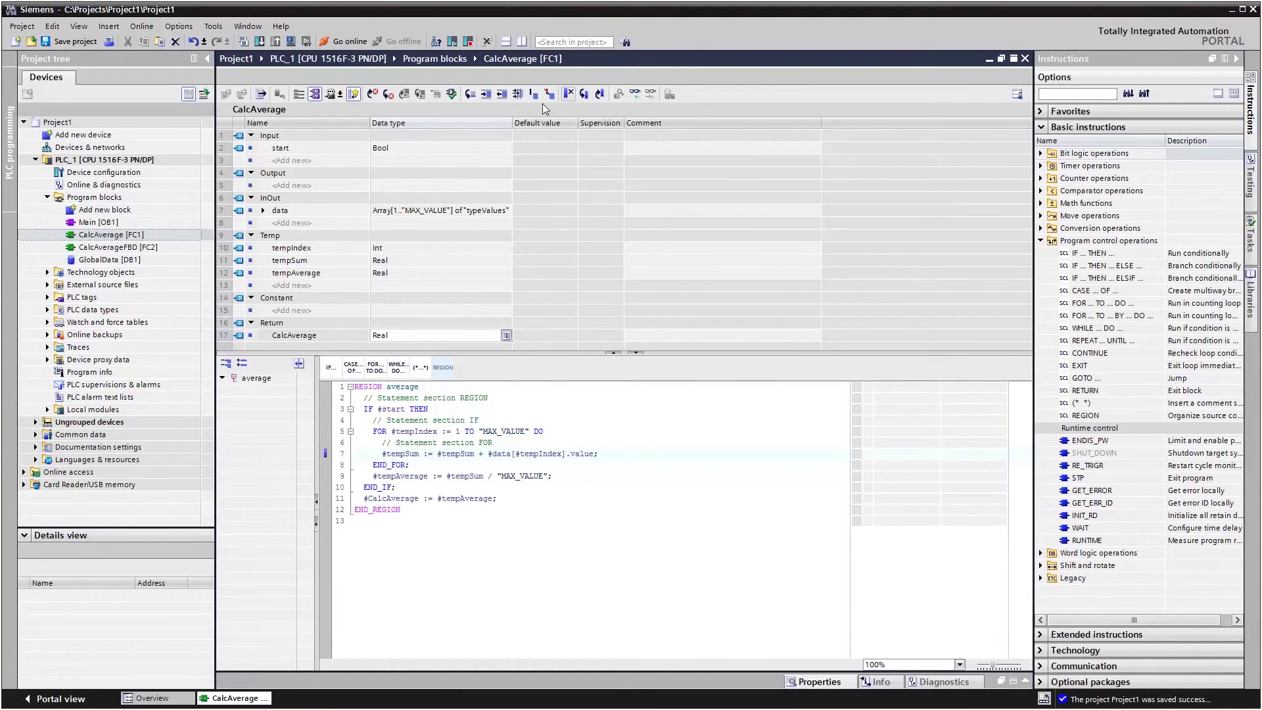
# - Open CalcAverageFBD [FC2] and scroll through its FBD networks to Network 7
pyautogui.doubleClick(125, 247)
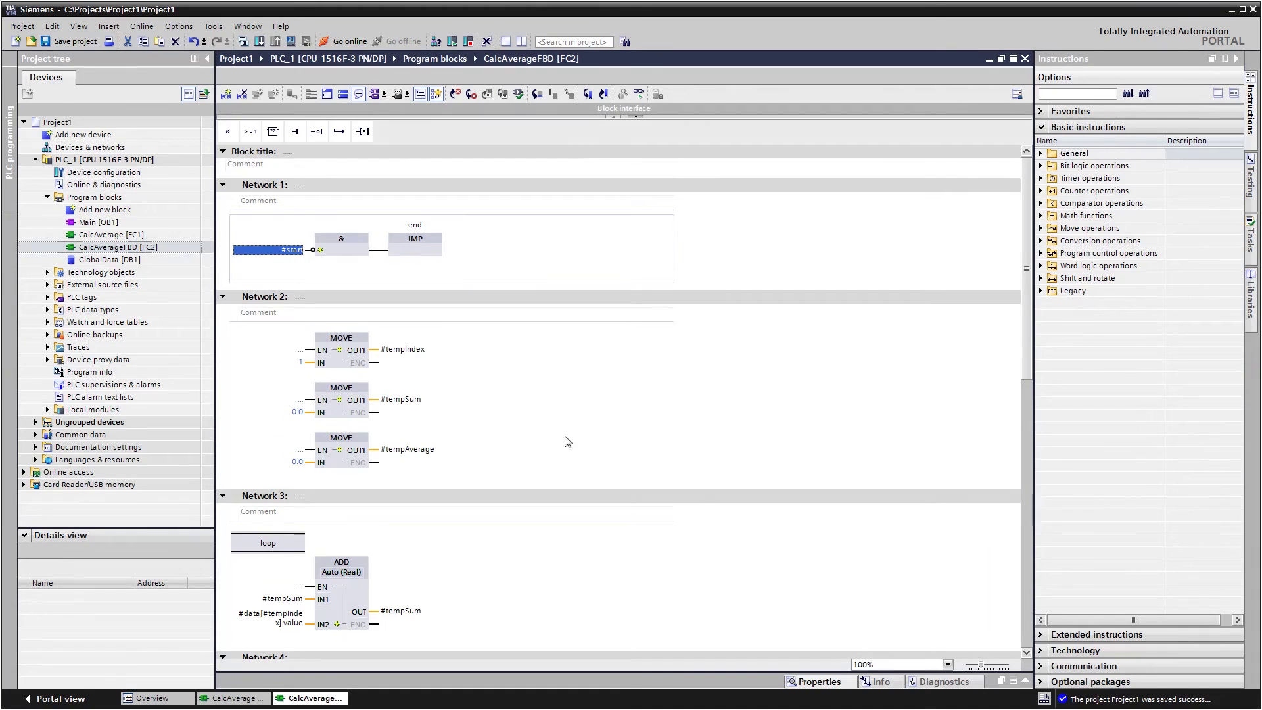
pyautogui.click(1027, 637)
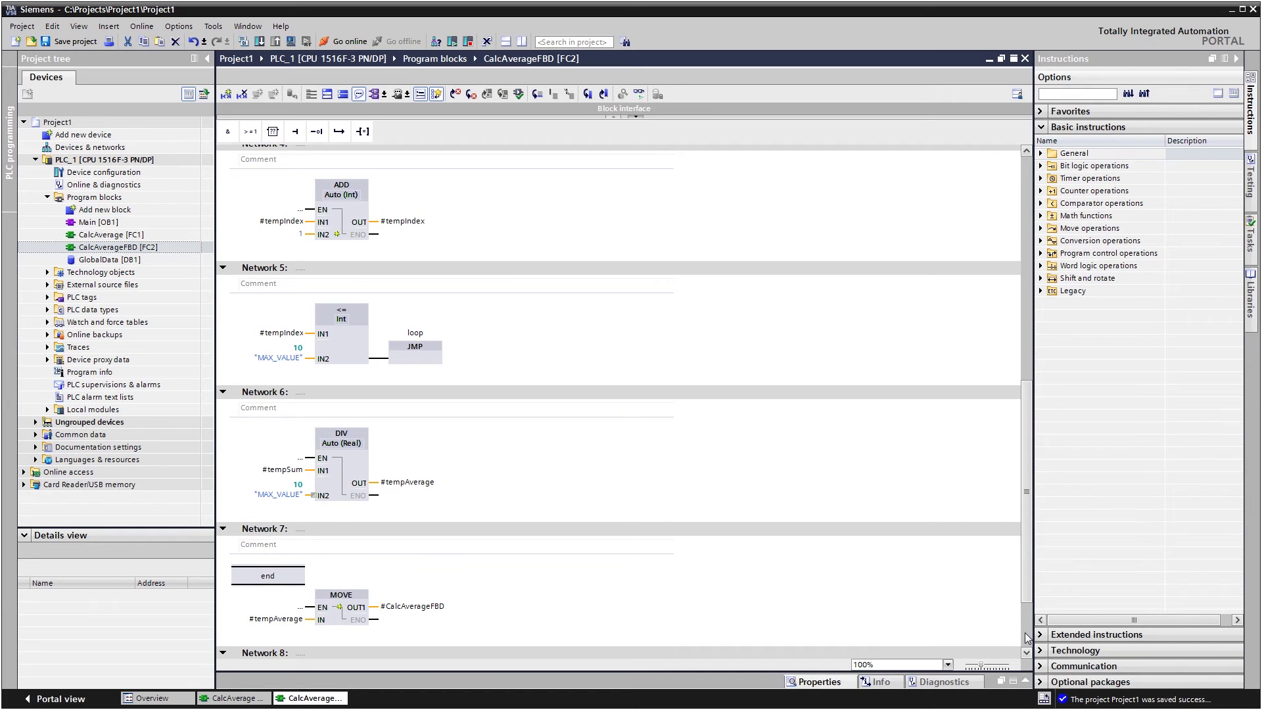
# - Drop a CalcAverage call into Main Network 1, wiring GlobalData start, data and average
pyautogui.doubleClick(75, 223)
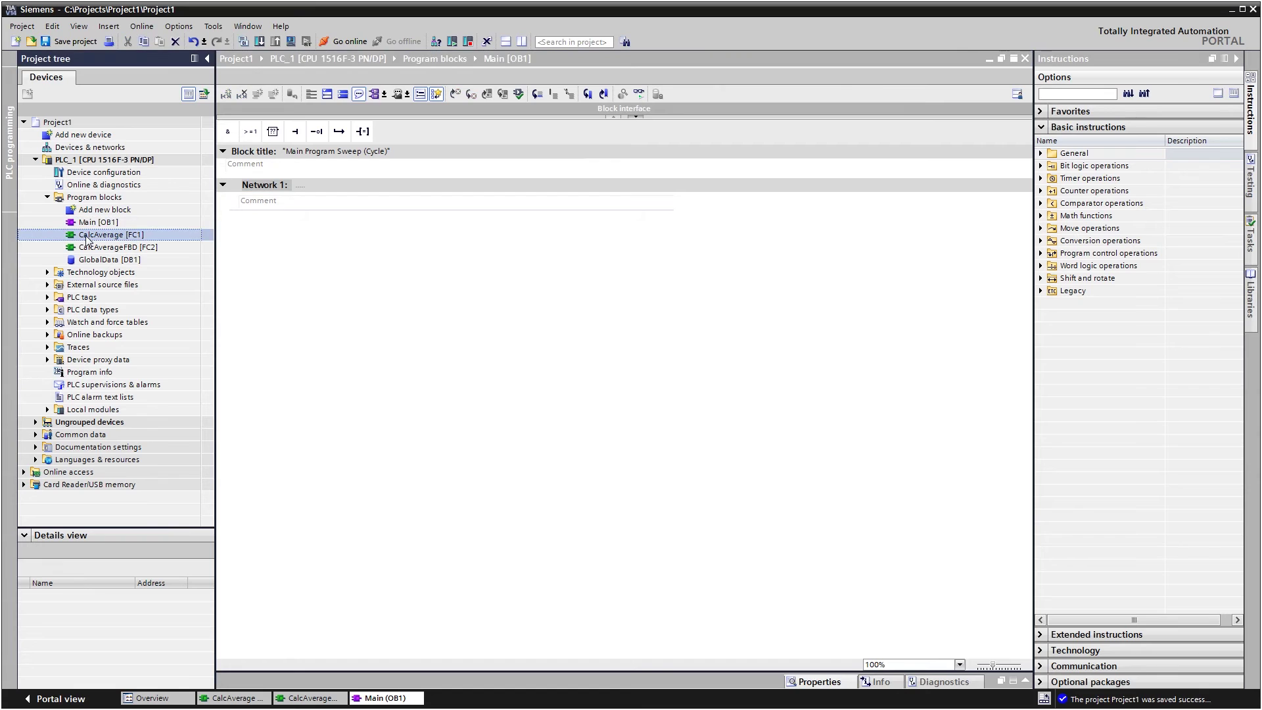
pyautogui.moveTo(89, 236); pyautogui.dragTo(294, 267)
pyautogui.doubleClick(292, 266)
pyautogui.write('g')
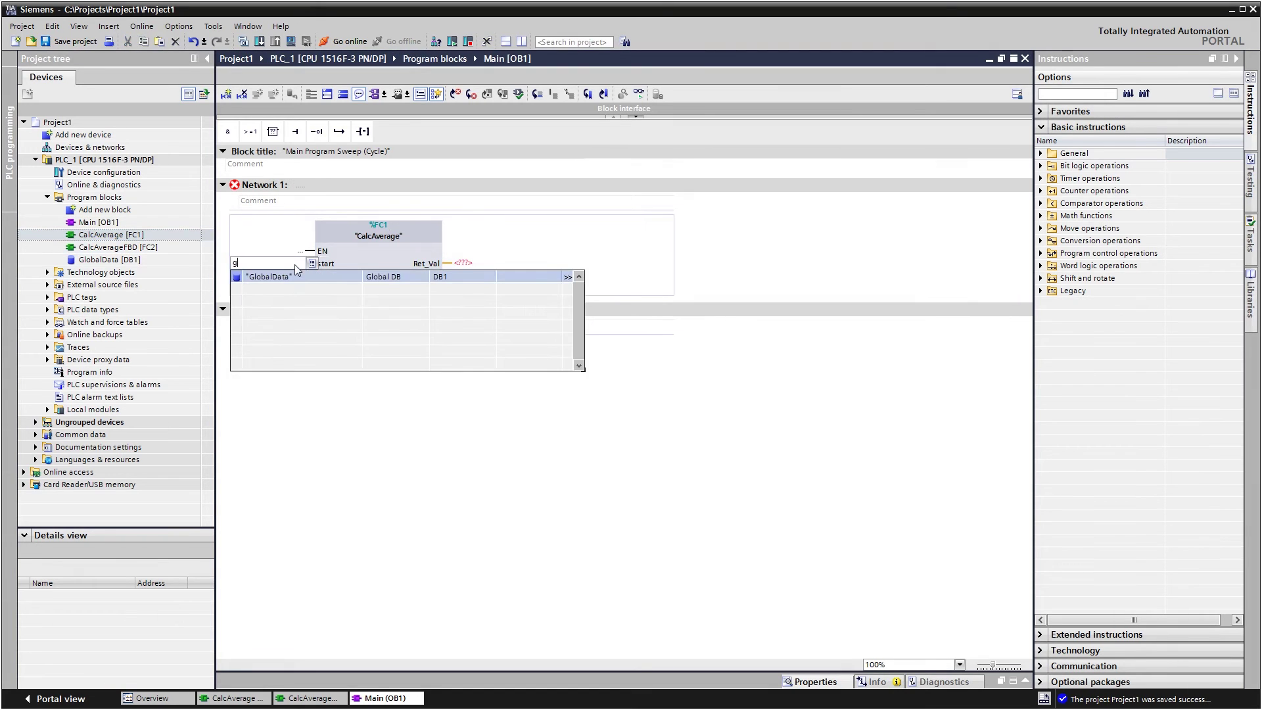
pyautogui.click(295, 278)
pyautogui.doubleClick(293, 276)
pyautogui.write('g')
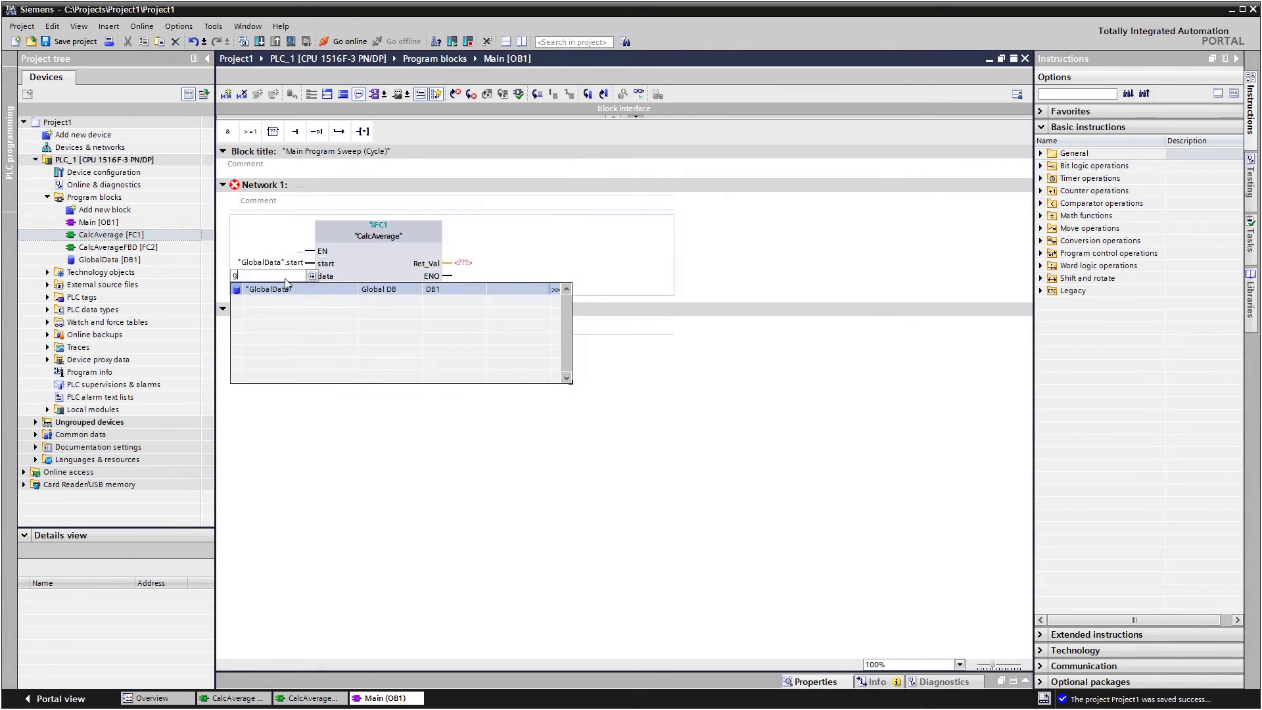
pyautogui.click(278, 288)
pyautogui.doubleClick(462, 262)
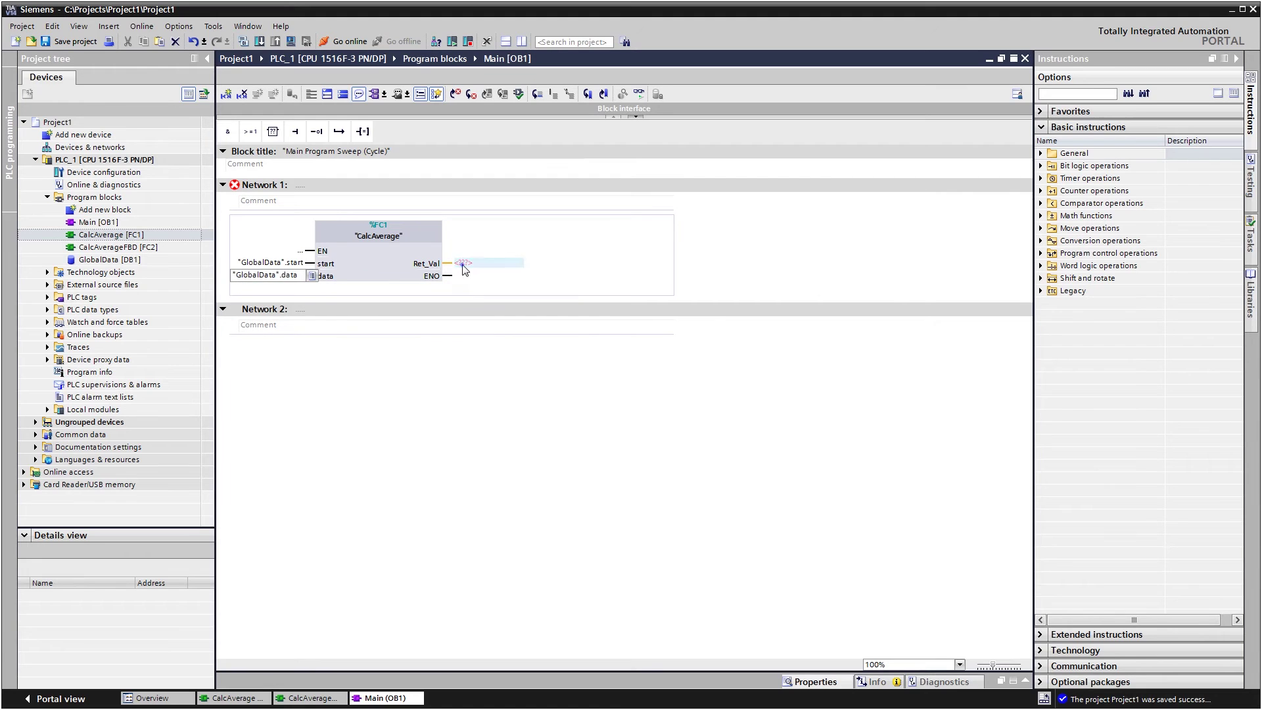
pyautogui.write('g')
pyautogui.click(473, 274)
pyautogui.write('"GlobalData".average')
pyautogui.press('Return')
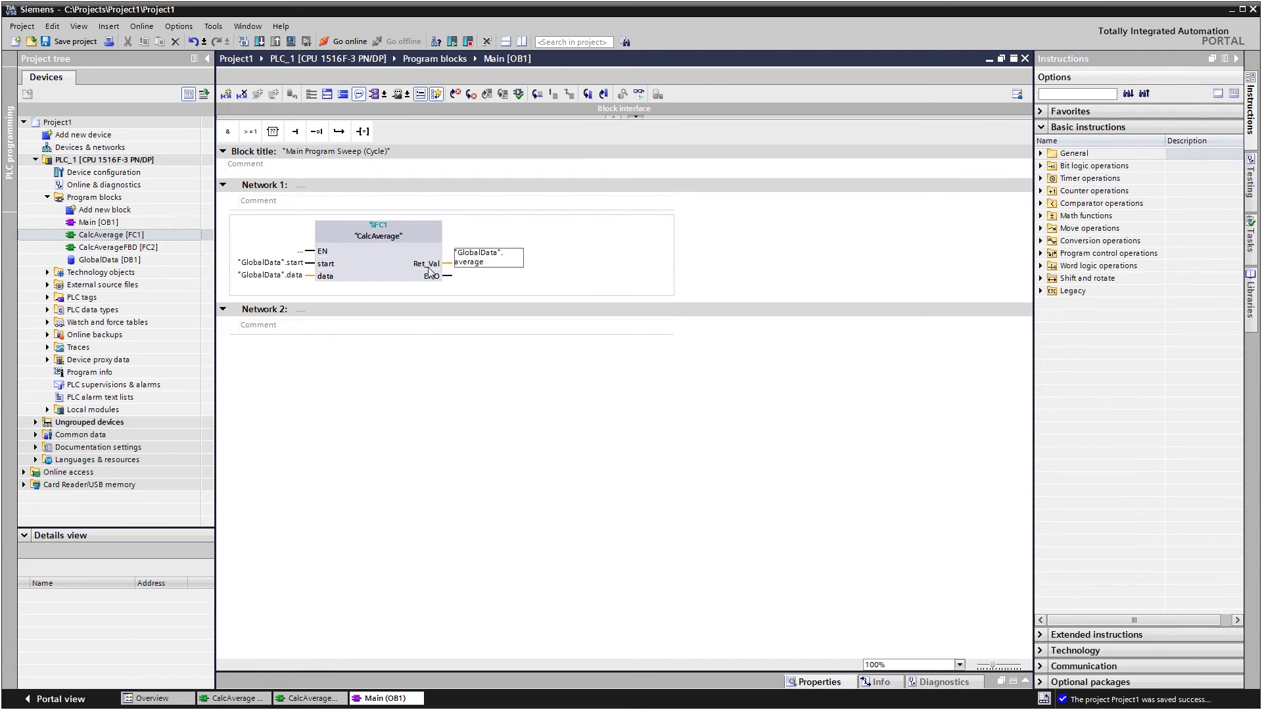
# - Add SCL Network 2 with #x := (-#b + SQRT_REAL(SQR(#b) - 4*#a*#c)) / (2*#a);
pyautogui.rightClick(267, 189)
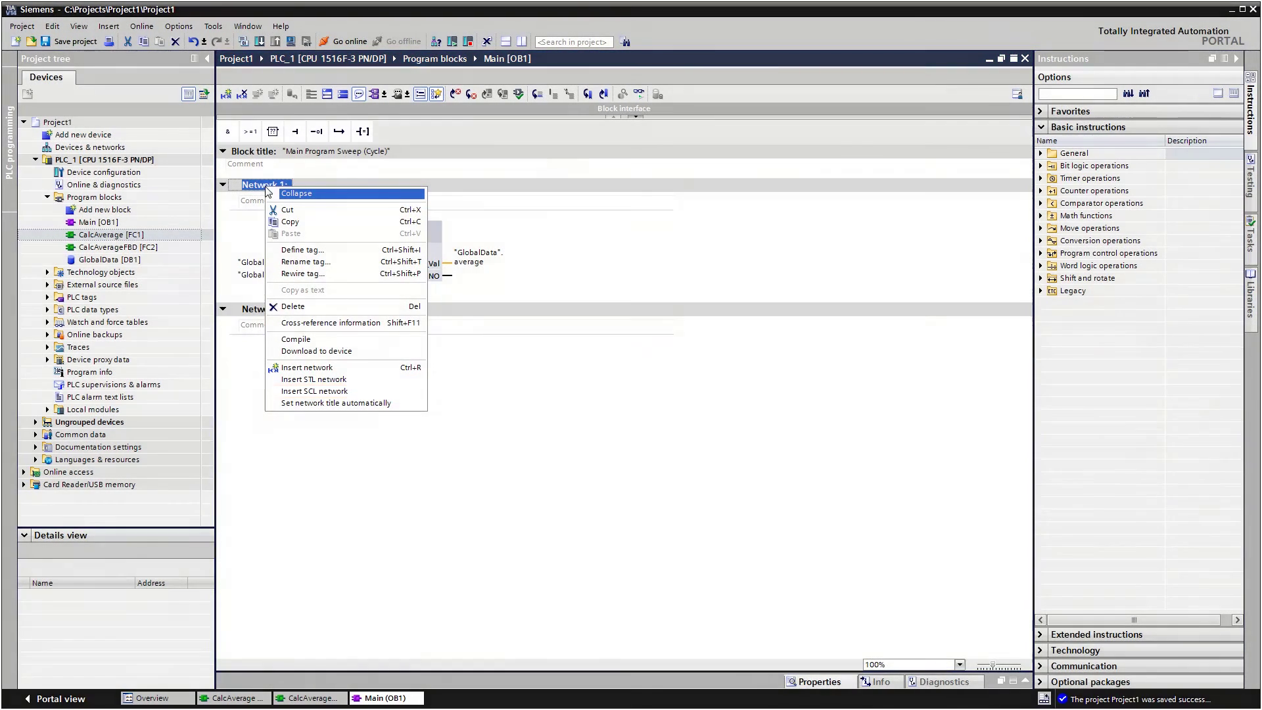
pyautogui.click(342, 391)
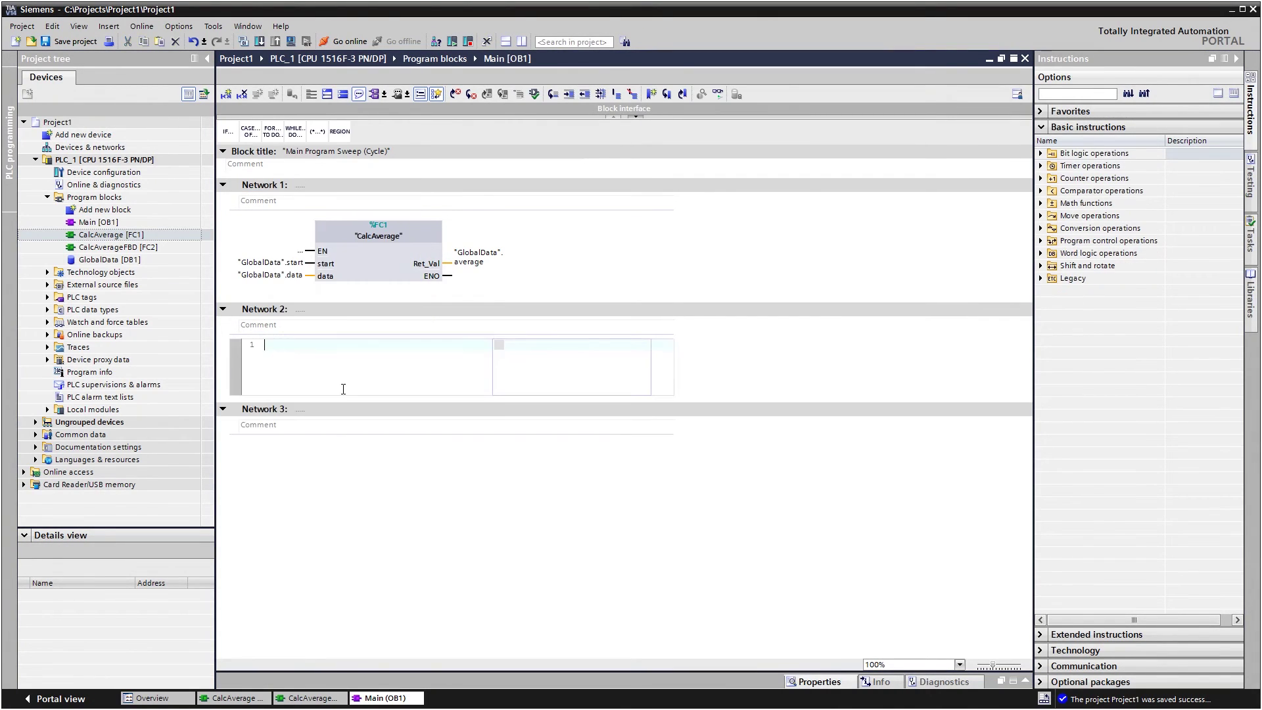
pyautogui.write('#x := (- #b + SQRT_REAL(SQR(#b) - 4 * #a * #c)) / (2 * #a);')
pyautogui.press('Return')
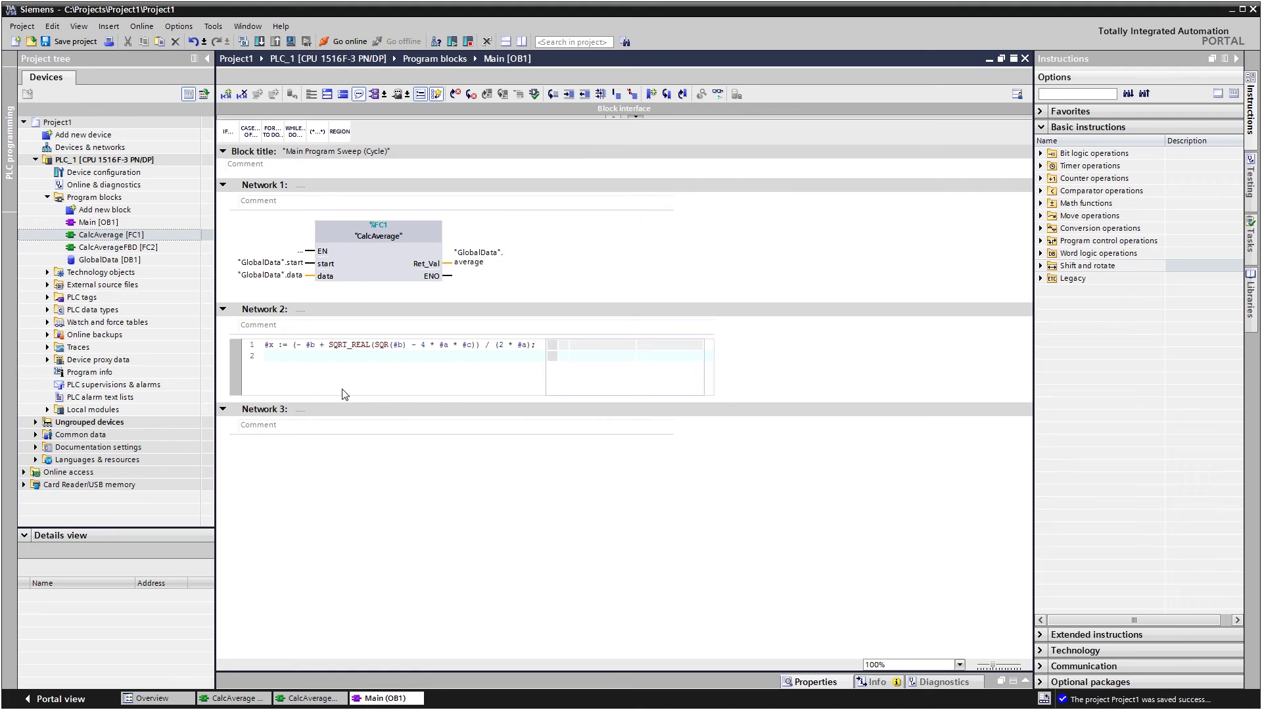
# - Compile and download the program to PLC_1, then close the load results
pyautogui.click(91, 160)
pyautogui.click(260, 44)
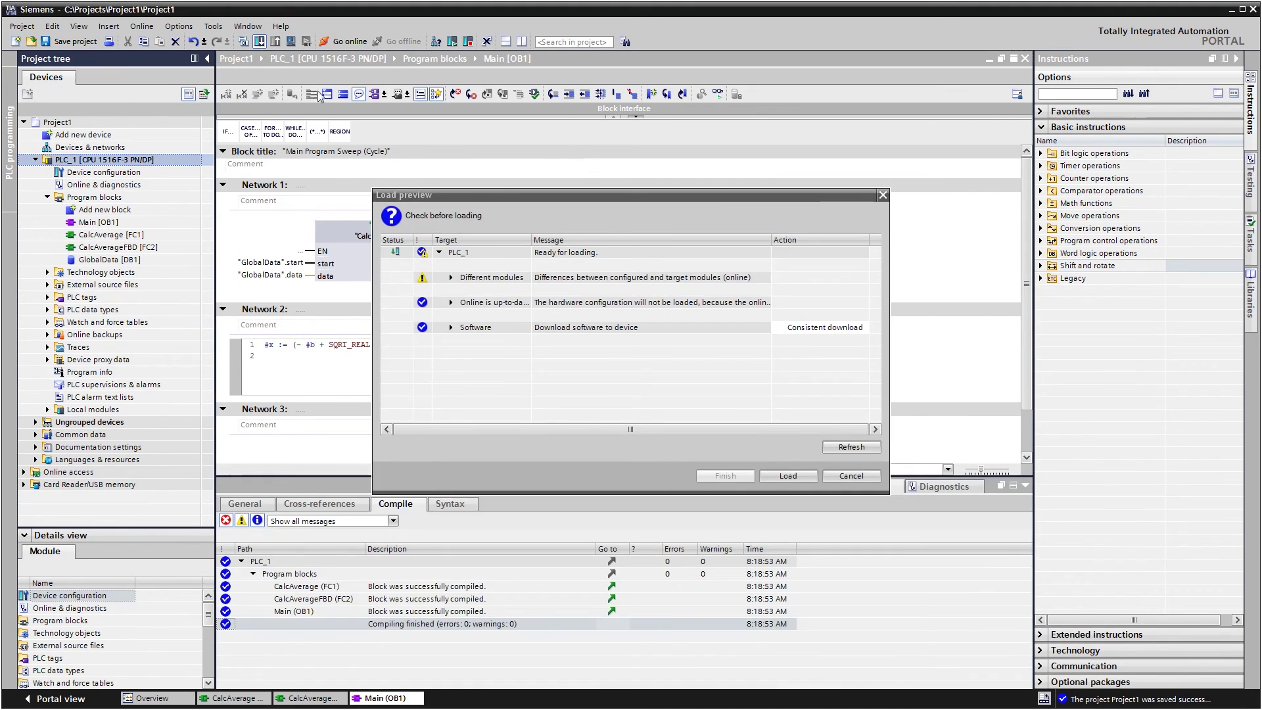
pyautogui.click(788, 476)
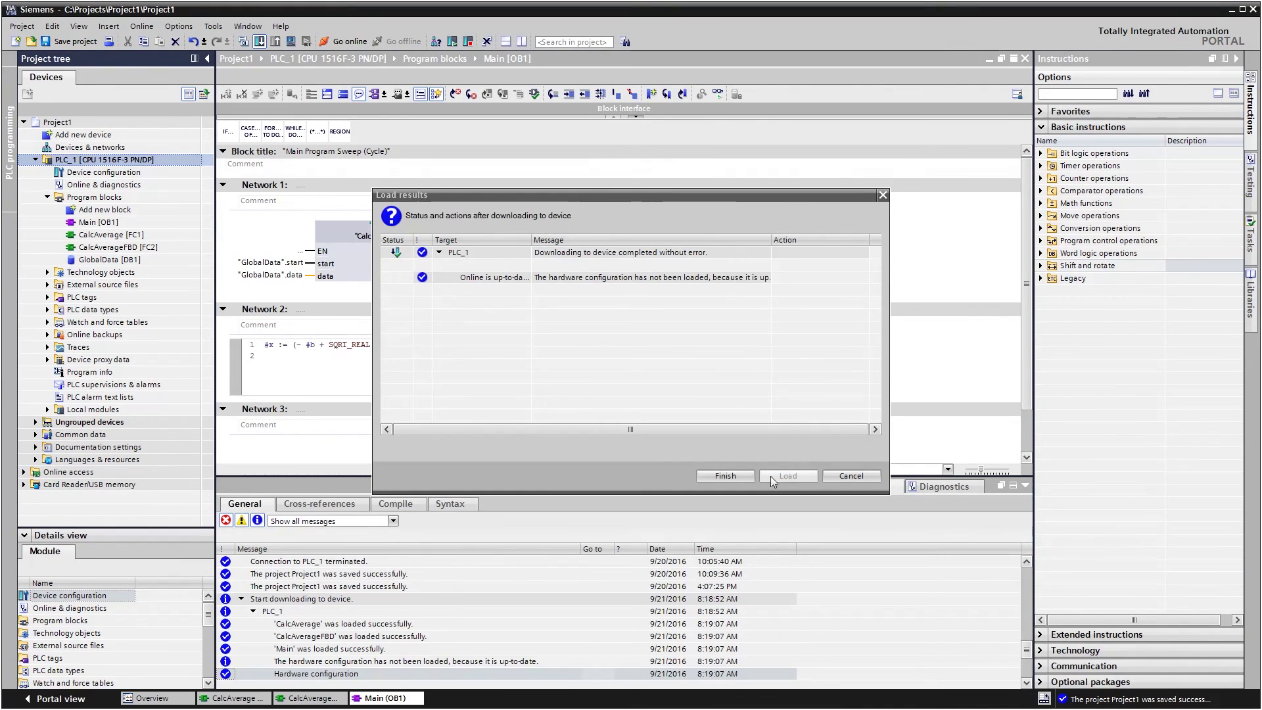
pyautogui.click(726, 477)
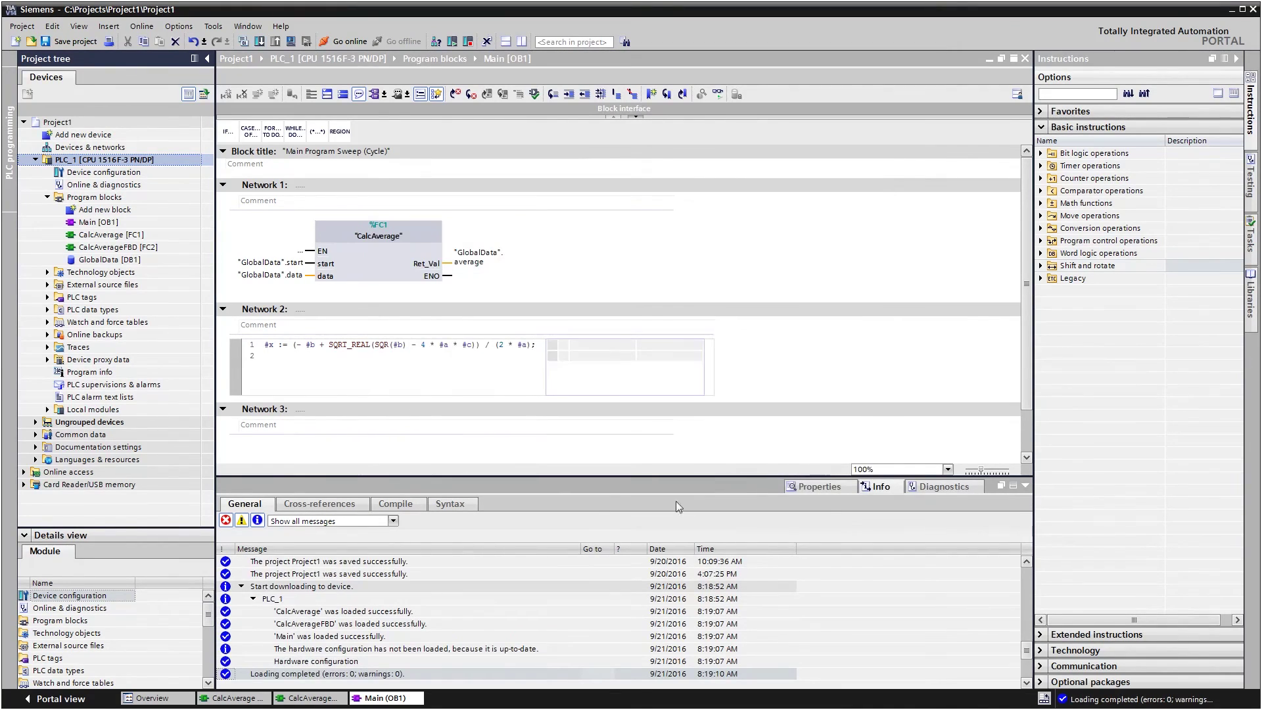
# - Monitor CalcAverage online, showing #start FALSE and a return value of 0.0
pyautogui.click(248, 701)
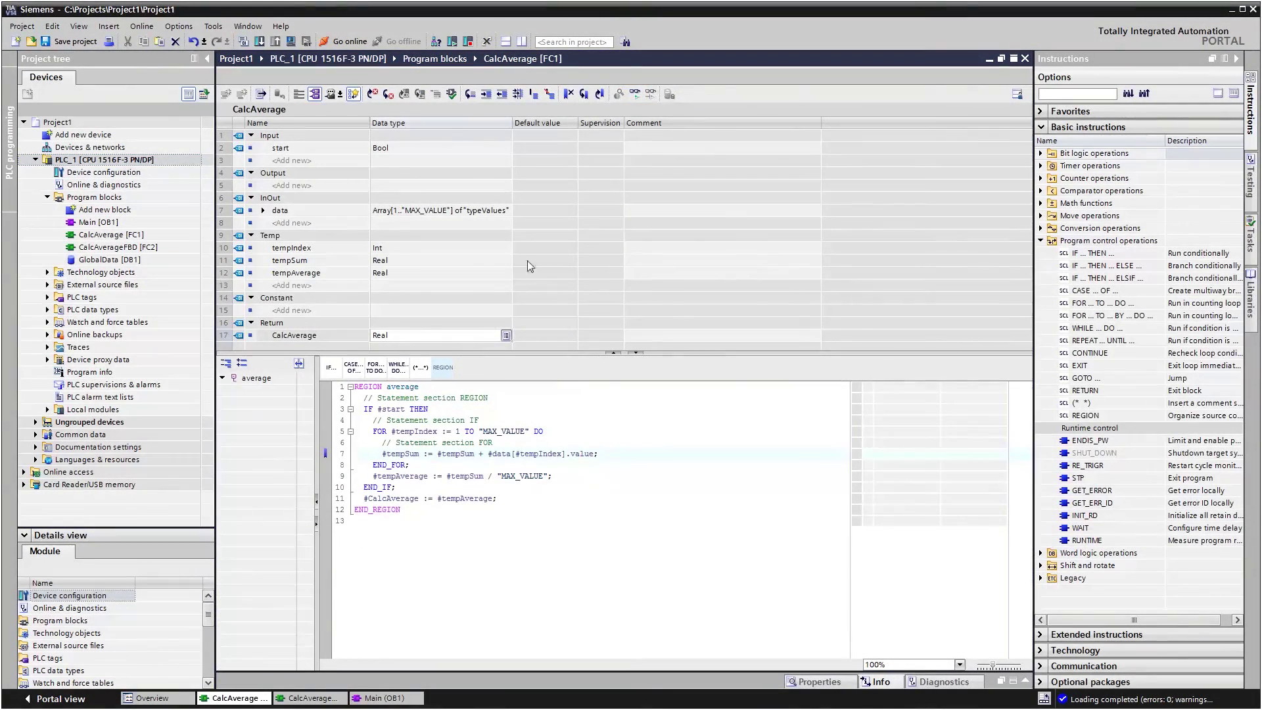
pyautogui.click(635, 95)
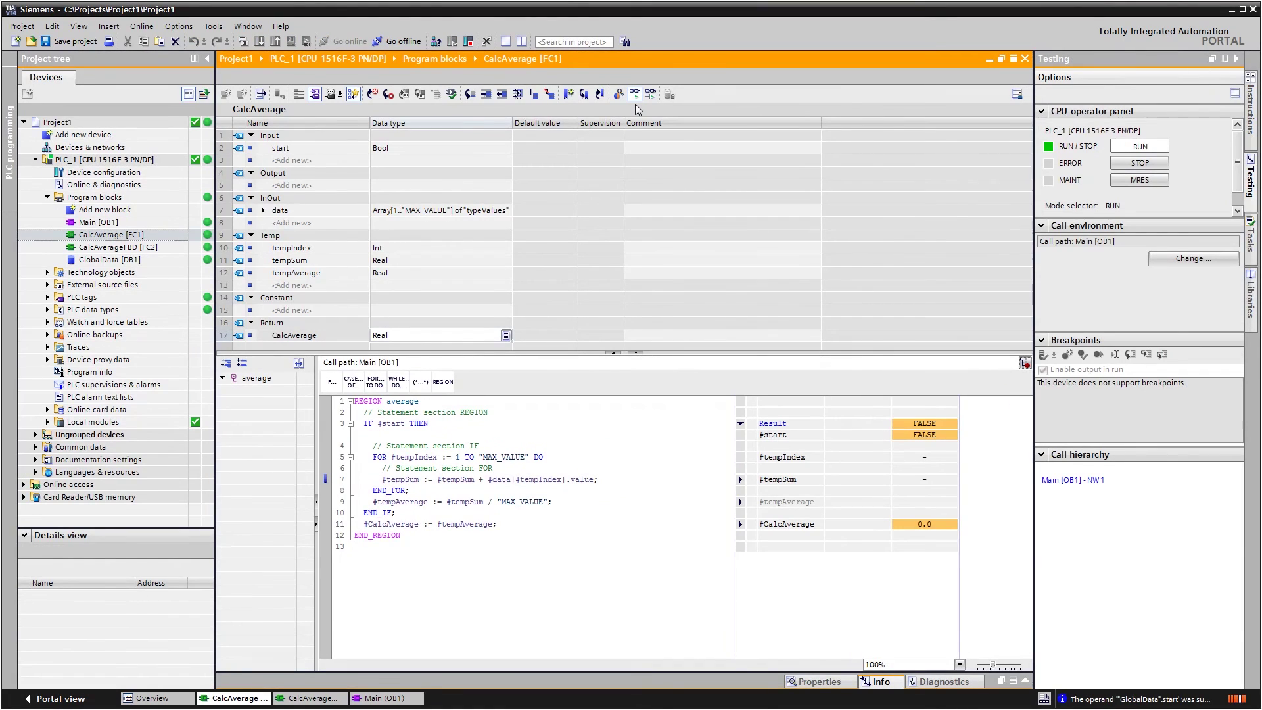